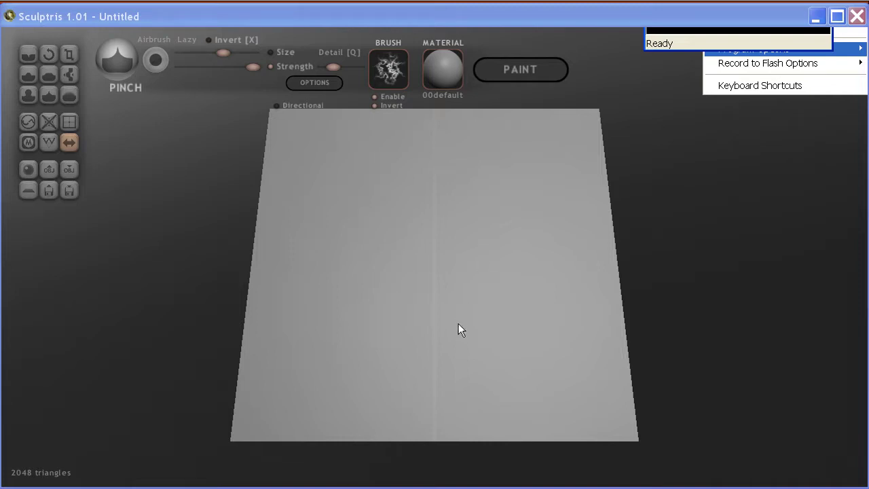
- Dismiss the leftover Program Options menu so only the flat 2048-triangle plane shows
{"action": "left_click", "coordinate": [167, 15]}
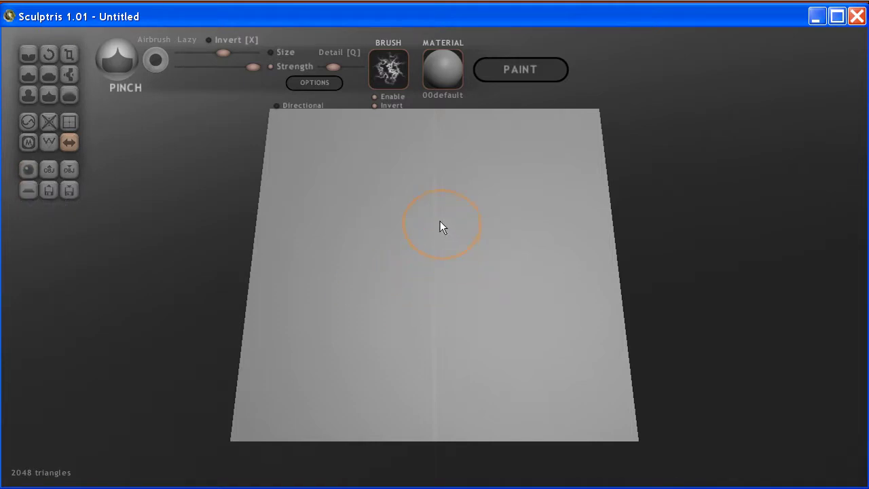
- Inflate a symmetric wishbone ridge with a swollen stem and curved arms reaching both sides
{"action": "left_click", "coordinate": [28, 93]}
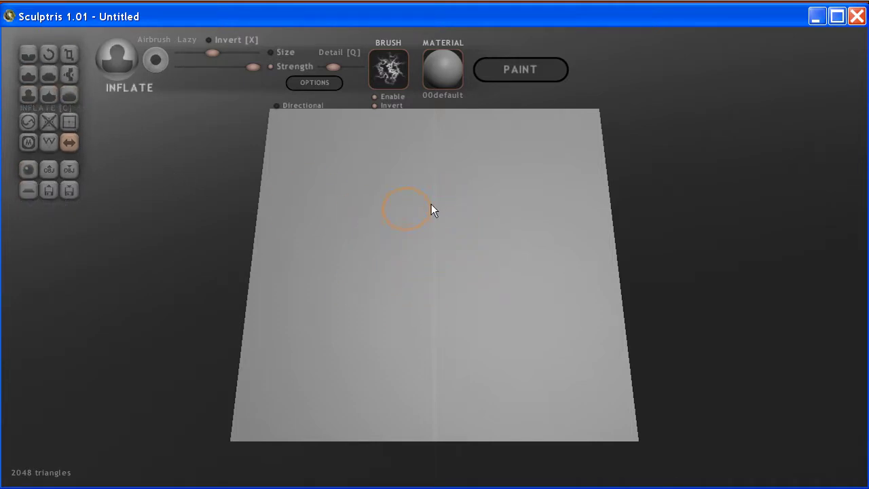
{"action": "mouse_move", "coordinate": [437, 177]}
{"action": "left_mouse_down"}
{"action": "mouse_move", "coordinate": [425, 226]}
{"action": "mouse_move", "coordinate": [477, 303]}
{"action": "mouse_move", "coordinate": [487, 379]}
{"action": "mouse_move", "coordinate": [488, 308]}
{"action": "mouse_move", "coordinate": [460, 259]}
{"action": "mouse_move", "coordinate": [443, 191]}
{"action": "left_mouse_up"}
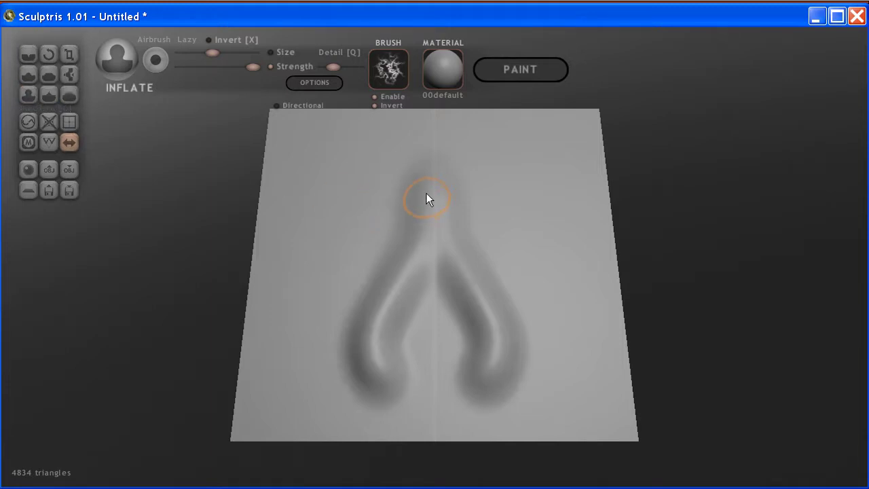
{"action": "mouse_move", "coordinate": [436, 174]}
{"action": "left_mouse_down"}
{"action": "mouse_move", "coordinate": [444, 227]}
{"action": "mouse_move", "coordinate": [467, 263]}
{"action": "mouse_move", "coordinate": [466, 246]}
{"action": "mouse_move", "coordinate": [509, 327]}
{"action": "mouse_move", "coordinate": [464, 400]}
{"action": "mouse_move", "coordinate": [490, 370]}
{"action": "mouse_move", "coordinate": [509, 315]}
{"action": "left_mouse_up"}
{"action": "mouse_move", "coordinate": [456, 241]}
{"action": "left_mouse_down"}
{"action": "mouse_move", "coordinate": [464, 181]}
{"action": "mouse_move", "coordinate": [499, 174]}
{"action": "mouse_move", "coordinate": [563, 202]}
{"action": "mouse_move", "coordinate": [571, 242]}
{"action": "mouse_move", "coordinate": [570, 219]}
{"action": "mouse_move", "coordinate": [534, 184]}
{"action": "mouse_move", "coordinate": [452, 161]}
{"action": "mouse_move", "coordinate": [425, 141]}
{"action": "mouse_move", "coordinate": [433, 176]}
{"action": "mouse_move", "coordinate": [449, 159]}
{"action": "mouse_move", "coordinate": [425, 140]}
{"action": "mouse_move", "coordinate": [446, 140]}
{"action": "left_mouse_up"}
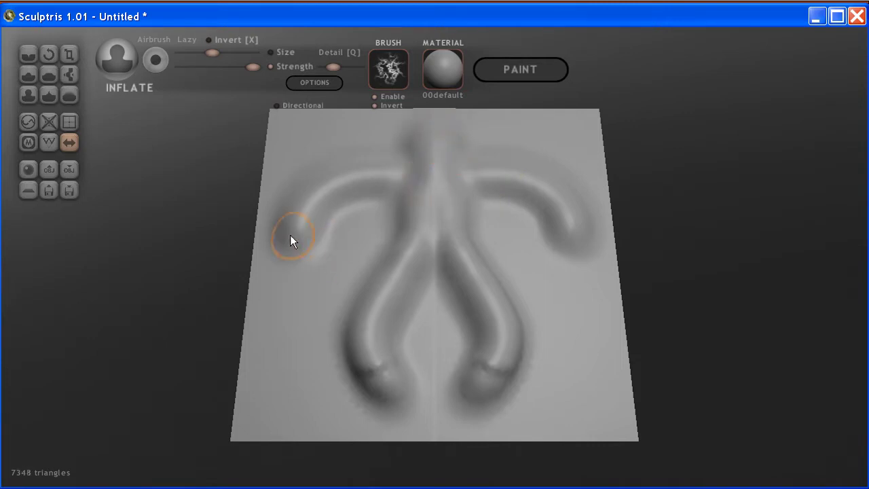
{"action": "mouse_move", "coordinate": [299, 224]}
{"action": "left_mouse_down"}
{"action": "mouse_move", "coordinate": [275, 256]}
{"action": "mouse_move", "coordinate": [259, 265]}
{"action": "mouse_move", "coordinate": [286, 229]}
{"action": "mouse_move", "coordinate": [248, 264]}
{"action": "mouse_move", "coordinate": [284, 232]}
{"action": "mouse_move", "coordinate": [252, 255]}
{"action": "mouse_move", "coordinate": [255, 246]}
{"action": "mouse_move", "coordinate": [294, 219]}
{"action": "left_mouse_up"}
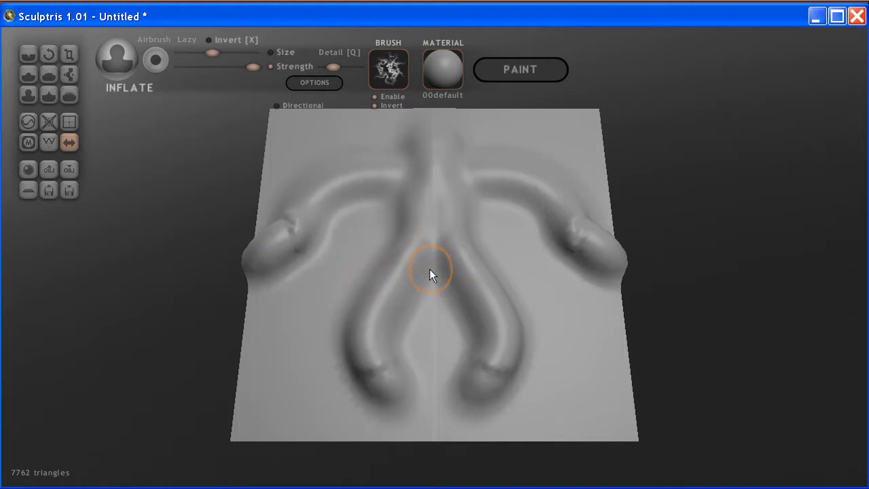
{"action": "mouse_move", "coordinate": [430, 269]}
{"action": "right_mouse_down"}
{"action": "mouse_move", "coordinate": [523, 252]}
{"action": "mouse_move", "coordinate": [518, 186]}
{"action": "mouse_move", "coordinate": [490, 90]}
{"action": "mouse_move", "coordinate": [467, 204]}
{"action": "mouse_move", "coordinate": [450, 204]}
{"action": "mouse_move", "coordinate": [395, 332]}
{"action": "mouse_move", "coordinate": [412, 391]}
{"action": "mouse_move", "coordinate": [495, 387]}
{"action": "right_mouse_up"}
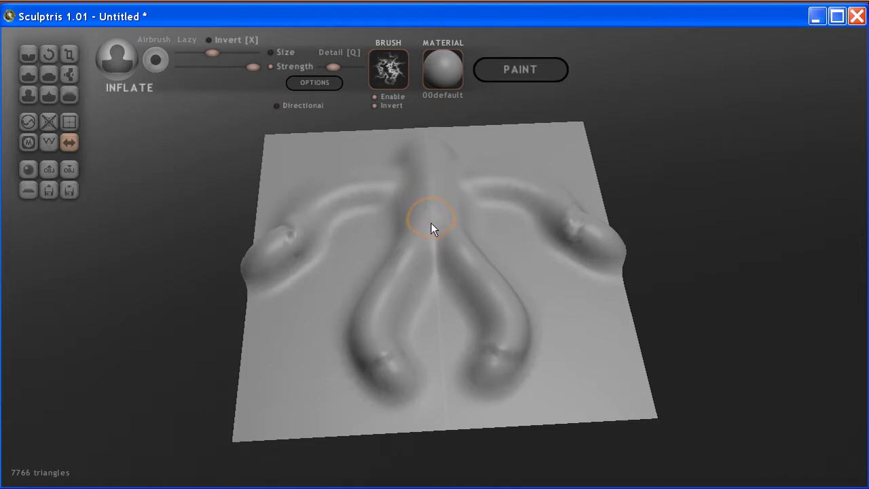
- Inflate the lower tubes and both upper arms more, adding loops from the junction toward the arms
{"action": "mouse_move", "coordinate": [438, 227]}
{"action": "left_mouse_down"}
{"action": "mouse_move", "coordinate": [508, 319]}
{"action": "mouse_move", "coordinate": [509, 361]}
{"action": "mouse_move", "coordinate": [499, 382]}
{"action": "mouse_move", "coordinate": [520, 339]}
{"action": "mouse_move", "coordinate": [486, 399]}
{"action": "mouse_move", "coordinate": [506, 360]}
{"action": "mouse_move", "coordinate": [509, 315]}
{"action": "mouse_move", "coordinate": [494, 274]}
{"action": "mouse_move", "coordinate": [447, 219]}
{"action": "mouse_move", "coordinate": [435, 183]}
{"action": "mouse_move", "coordinate": [430, 205]}
{"action": "mouse_move", "coordinate": [430, 181]}
{"action": "mouse_move", "coordinate": [448, 198]}
{"action": "left_mouse_up"}
{"action": "mouse_move", "coordinate": [448, 198]}
{"action": "right_mouse_down"}
{"action": "mouse_move", "coordinate": [403, 200]}
{"action": "mouse_move", "coordinate": [461, 219]}
{"action": "mouse_move", "coordinate": [435, 209]}
{"action": "right_mouse_up"}
{"action": "mouse_move", "coordinate": [436, 208]}
{"action": "left_mouse_down"}
{"action": "mouse_move", "coordinate": [378, 165]}
{"action": "mouse_move", "coordinate": [409, 179]}
{"action": "mouse_move", "coordinate": [362, 172]}
{"action": "mouse_move", "coordinate": [324, 193]}
{"action": "mouse_move", "coordinate": [365, 180]}
{"action": "mouse_move", "coordinate": [411, 189]}
{"action": "mouse_move", "coordinate": [428, 150]}
{"action": "mouse_move", "coordinate": [426, 119]}
{"action": "mouse_move", "coordinate": [407, 121]}
{"action": "mouse_move", "coordinate": [430, 117]}
{"action": "left_mouse_up"}
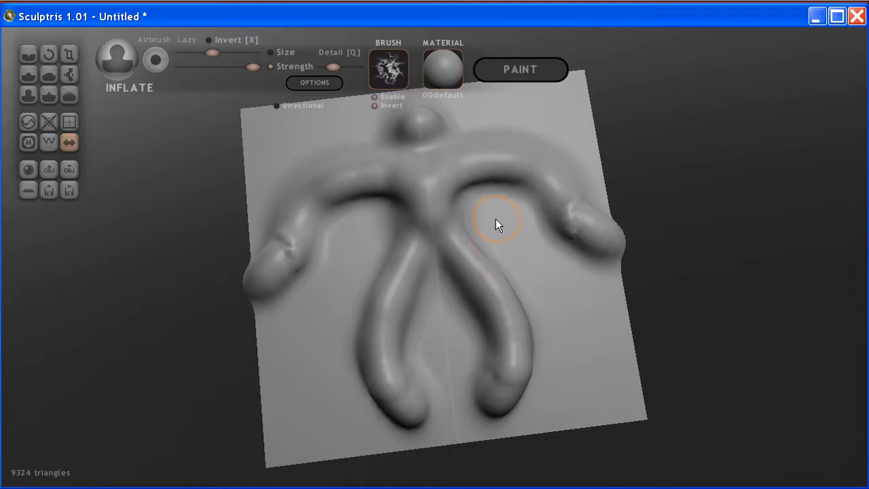
{"action": "mouse_move", "coordinate": [490, 216]}
{"action": "left_mouse_down"}
{"action": "mouse_move", "coordinate": [529, 251]}
{"action": "mouse_move", "coordinate": [507, 215]}
{"action": "mouse_move", "coordinate": [493, 213]}
{"action": "mouse_move", "coordinate": [583, 288]}
{"action": "mouse_move", "coordinate": [570, 334]}
{"action": "mouse_move", "coordinate": [559, 295]}
{"action": "mouse_move", "coordinate": [500, 228]}
{"action": "left_mouse_up"}
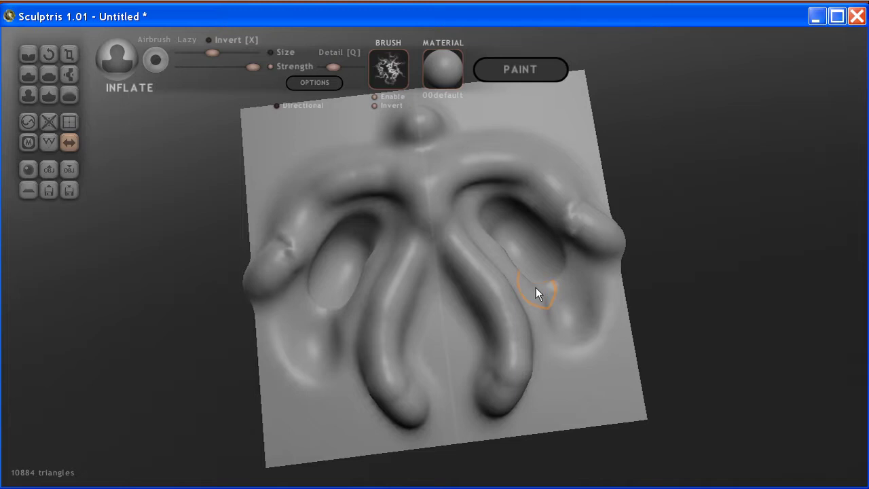
- Undo the two loops, lower the strength, and inflate a faint ridge right of centre
{"action": "key", "text": "ctrl+z"}
{"action": "key", "text": "ctrl+z"}
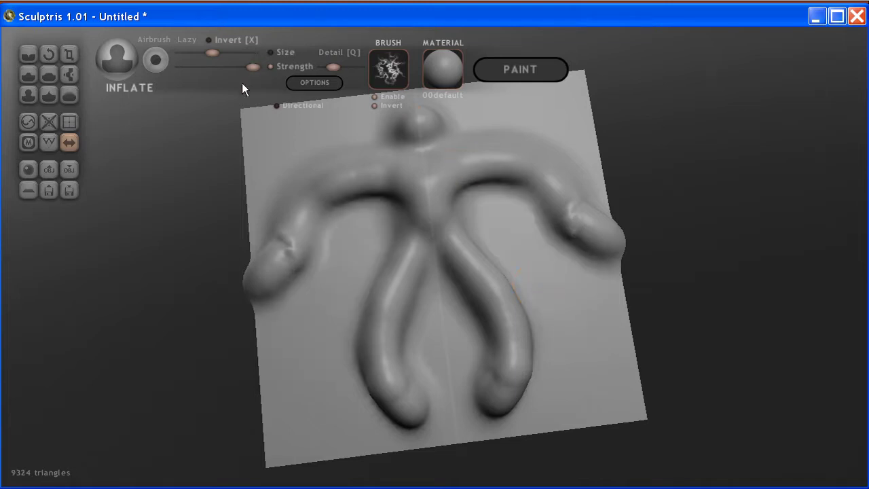
{"action": "left_click_drag", "start_coordinate": [254, 66], "coordinate": [225, 66]}
{"action": "mouse_move", "coordinate": [500, 220]}
{"action": "left_mouse_down"}
{"action": "mouse_move", "coordinate": [582, 284]}
{"action": "mouse_move", "coordinate": [510, 222]}
{"action": "mouse_move", "coordinate": [488, 212]}
{"action": "mouse_move", "coordinate": [480, 219]}
{"action": "mouse_move", "coordinate": [537, 307]}
{"action": "mouse_move", "coordinate": [545, 341]}
{"action": "mouse_move", "coordinate": [554, 299]}
{"action": "mouse_move", "coordinate": [578, 296]}
{"action": "mouse_move", "coordinate": [597, 323]}
{"action": "mouse_move", "coordinate": [601, 301]}
{"action": "mouse_move", "coordinate": [497, 222]}
{"action": "mouse_move", "coordinate": [543, 266]}
{"action": "mouse_move", "coordinate": [539, 296]}
{"action": "mouse_move", "coordinate": [504, 225]}
{"action": "mouse_move", "coordinate": [511, 212]}
{"action": "mouse_move", "coordinate": [481, 203]}
{"action": "mouse_move", "coordinate": [503, 208]}
{"action": "mouse_move", "coordinate": [581, 277]}
{"action": "mouse_move", "coordinate": [520, 235]}
{"action": "mouse_move", "coordinate": [505, 218]}
{"action": "mouse_move", "coordinate": [511, 213]}
{"action": "mouse_move", "coordinate": [483, 213]}
{"action": "mouse_move", "coordinate": [547, 340]}
{"action": "mouse_move", "coordinate": [543, 392]}
{"action": "left_mouse_up"}
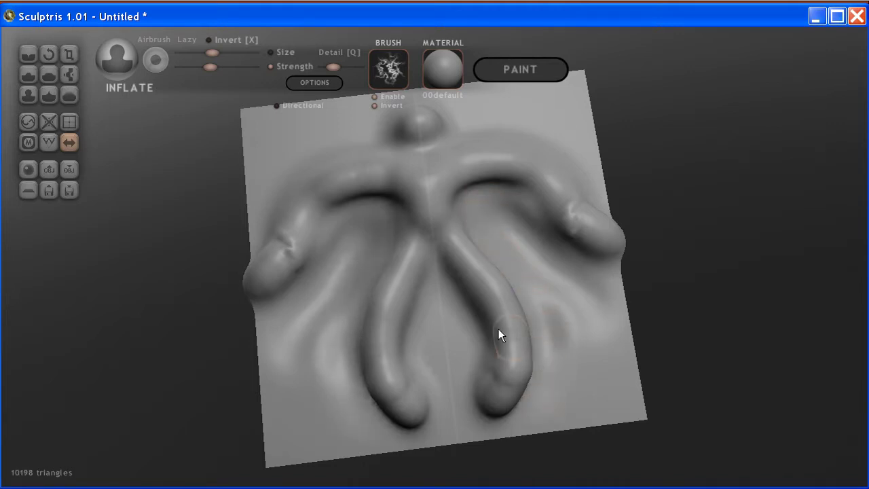
{"action": "mouse_move", "coordinate": [432, 294]}
{"action": "right_mouse_down"}
{"action": "mouse_move", "coordinate": [376, 217]}
{"action": "mouse_move", "coordinate": [282, 256]}
{"action": "right_mouse_up"}
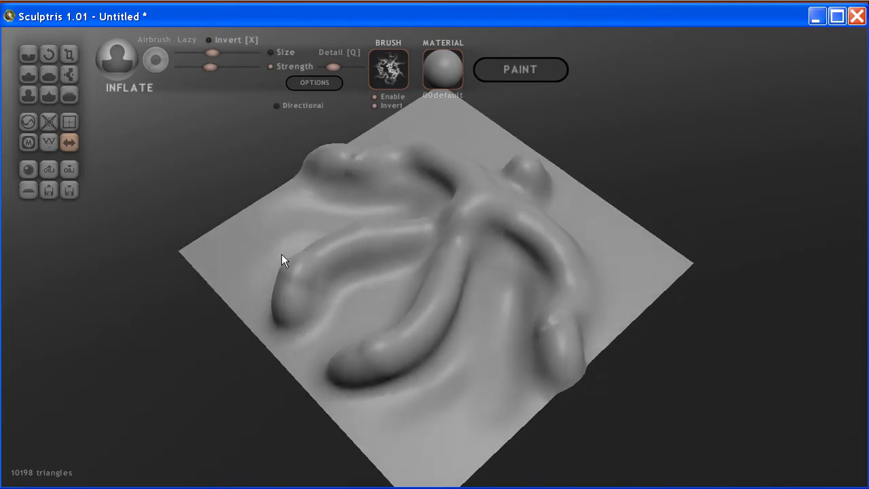
{"action": "mouse_move", "coordinate": [401, 301]}
{"action": "right_mouse_down"}
{"action": "mouse_move", "coordinate": [392, 271]}
{"action": "mouse_move", "coordinate": [416, 319]}
{"action": "right_mouse_up"}
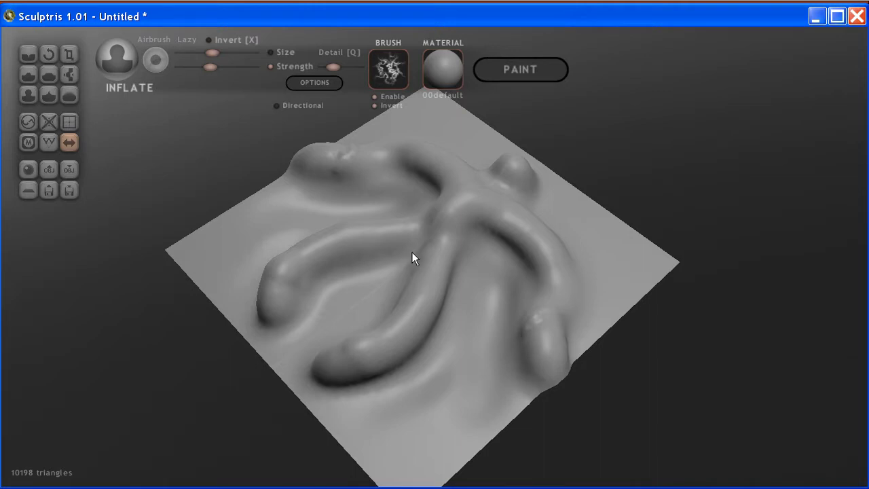
{"action": "mouse_move", "coordinate": [412, 253]}
{"action": "right_mouse_down"}
{"action": "mouse_move", "coordinate": [575, 244]}
{"action": "mouse_move", "coordinate": [475, 188]}
{"action": "mouse_move", "coordinate": [407, 269]}
{"action": "mouse_move", "coordinate": [454, 259]}
{"action": "mouse_move", "coordinate": [430, 268]}
{"action": "mouse_move", "coordinate": [686, 324]}
{"action": "mouse_move", "coordinate": [460, 335]}
{"action": "mouse_move", "coordinate": [493, 309]}
{"action": "mouse_move", "coordinate": [469, 253]}
{"action": "mouse_move", "coordinate": [497, 281]}
{"action": "right_mouse_up"}
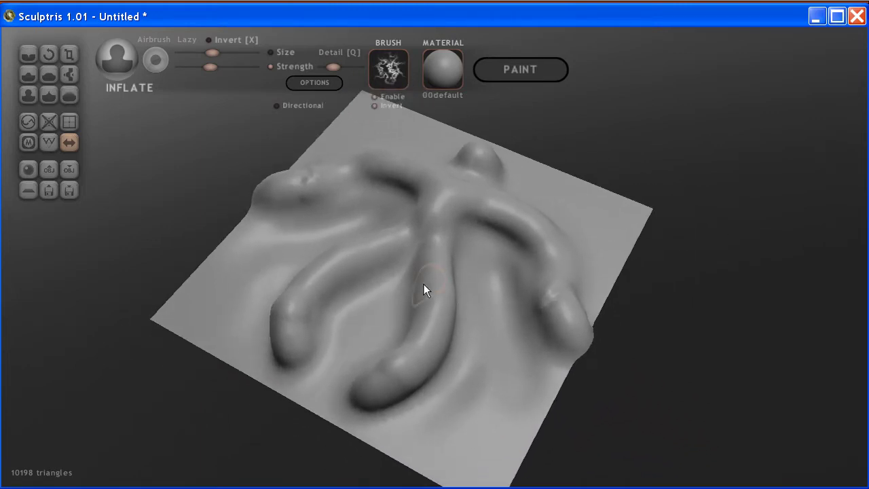
{"action": "scroll", "coordinate": [423, 284], "scroll_direction": "up", "scroll_amount": 2}
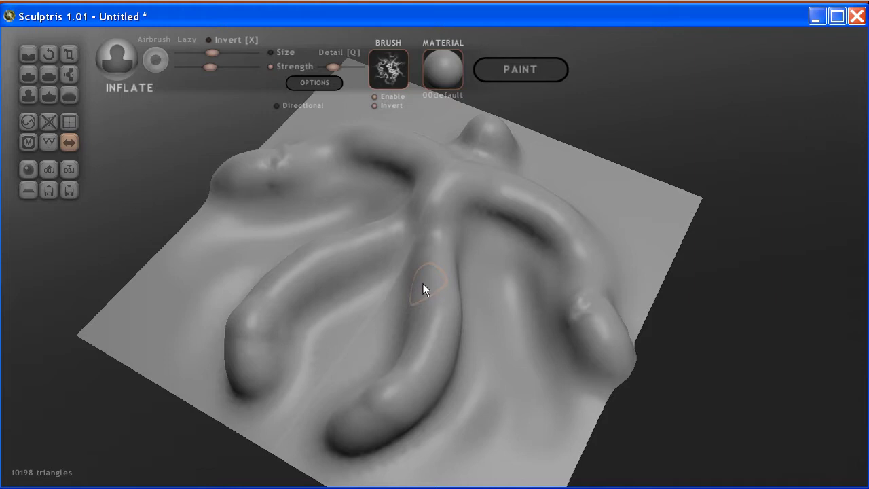
{"action": "scroll", "coordinate": [423, 283], "scroll_direction": "up", "scroll_amount": 6}
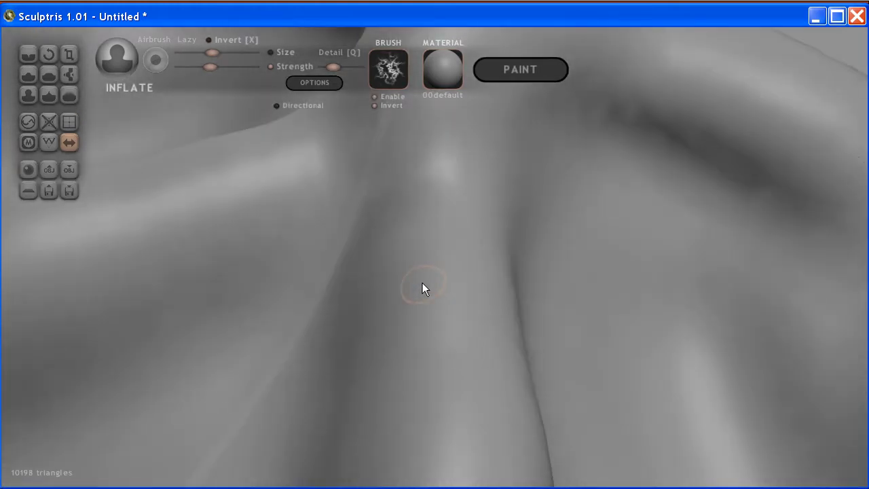
{"action": "scroll", "coordinate": [423, 282], "scroll_direction": "down", "scroll_amount": 8}
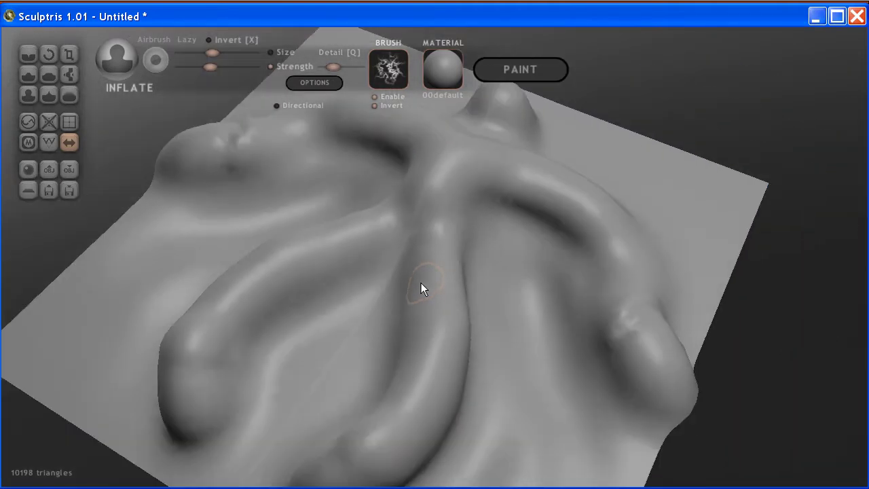
{"action": "scroll", "coordinate": [421, 289], "scroll_direction": "up", "scroll_amount": 3}
{"action": "scroll", "coordinate": [421, 288], "scroll_direction": "down", "scroll_amount": 2}
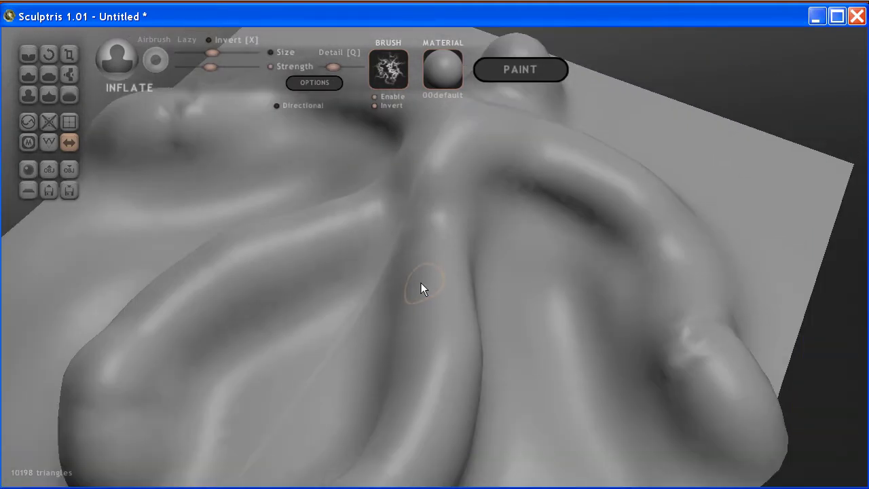
{"action": "scroll", "coordinate": [421, 288], "scroll_direction": "down", "scroll_amount": 2}
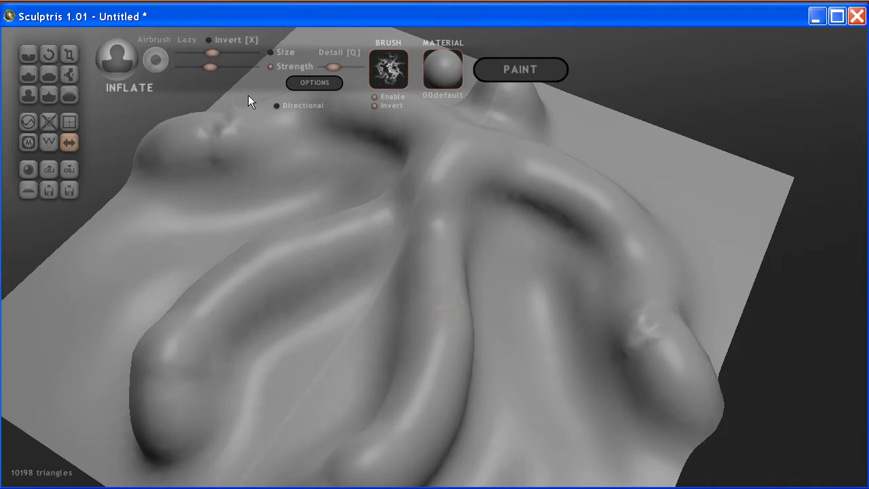
- Set a smaller, stronger brush and inflate a thin ridge along the tube crests
{"action": "left_click_drag", "start_coordinate": [212, 67], "coordinate": [191, 68]}
{"action": "left_click_drag", "start_coordinate": [192, 68], "coordinate": [254, 67]}
{"action": "left_click_drag", "start_coordinate": [214, 53], "coordinate": [197, 53]}
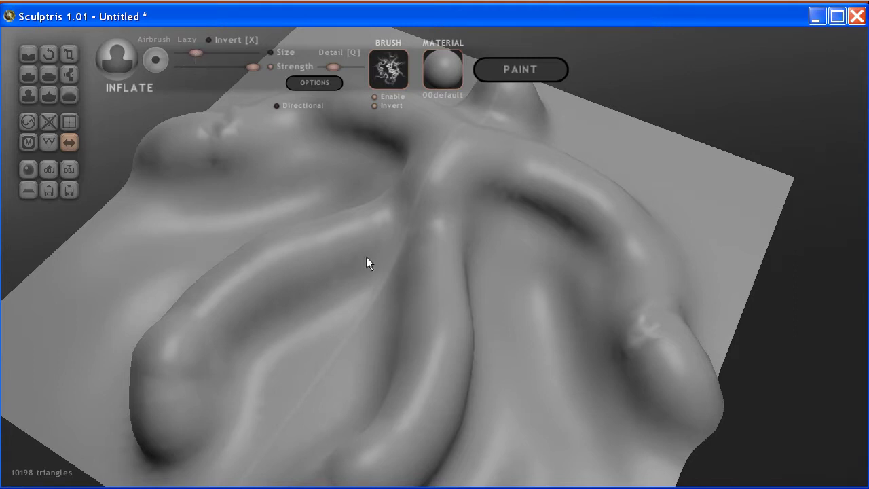
{"action": "mouse_move", "coordinate": [438, 256]}
{"action": "left_mouse_down"}
{"action": "mouse_move", "coordinate": [434, 376]}
{"action": "mouse_move", "coordinate": [360, 456]}
{"action": "mouse_move", "coordinate": [410, 419]}
{"action": "mouse_move", "coordinate": [416, 410]}
{"action": "mouse_move", "coordinate": [366, 448]}
{"action": "mouse_move", "coordinate": [415, 412]}
{"action": "mouse_move", "coordinate": [437, 363]}
{"action": "mouse_move", "coordinate": [437, 205]}
{"action": "mouse_move", "coordinate": [440, 346]}
{"action": "mouse_move", "coordinate": [419, 402]}
{"action": "mouse_move", "coordinate": [372, 447]}
{"action": "mouse_move", "coordinate": [432, 374]}
{"action": "mouse_move", "coordinate": [436, 312]}
{"action": "mouse_move", "coordinate": [438, 355]}
{"action": "mouse_move", "coordinate": [441, 343]}
{"action": "mouse_move", "coordinate": [410, 408]}
{"action": "mouse_move", "coordinate": [431, 346]}
{"action": "mouse_move", "coordinate": [431, 362]}
{"action": "mouse_move", "coordinate": [396, 434]}
{"action": "mouse_move", "coordinate": [434, 359]}
{"action": "mouse_move", "coordinate": [416, 393]}
{"action": "mouse_move", "coordinate": [430, 359]}
{"action": "mouse_move", "coordinate": [419, 384]}
{"action": "mouse_move", "coordinate": [428, 359]}
{"action": "mouse_move", "coordinate": [418, 381]}
{"action": "mouse_move", "coordinate": [409, 379]}
{"action": "left_mouse_up"}
- Pinch the central and right-hand tube ridges into sharp, tight crests
{"action": "left_click", "coordinate": [49, 93]}
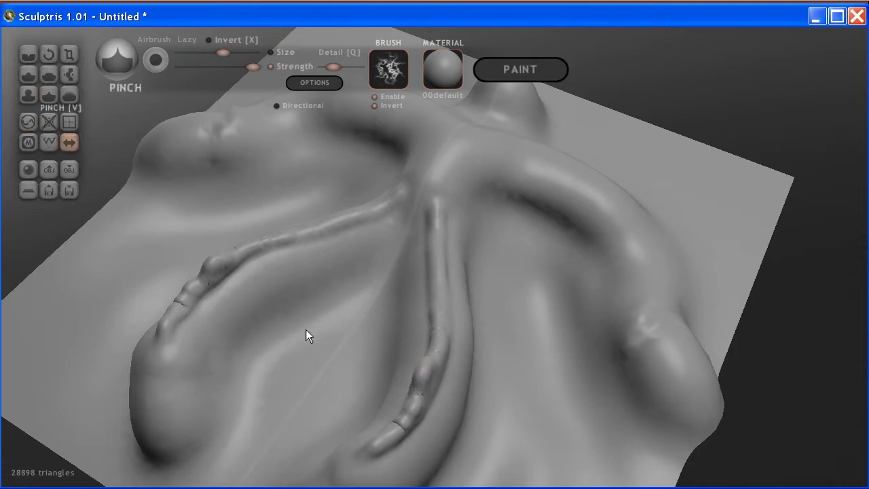
{"action": "mouse_move", "coordinate": [439, 333]}
{"action": "left_mouse_down"}
{"action": "mouse_move", "coordinate": [433, 228]}
{"action": "mouse_move", "coordinate": [430, 347]}
{"action": "mouse_move", "coordinate": [409, 405]}
{"action": "mouse_move", "coordinate": [385, 433]}
{"action": "mouse_move", "coordinate": [417, 381]}
{"action": "mouse_move", "coordinate": [412, 333]}
{"action": "left_mouse_up"}
{"action": "mouse_move", "coordinate": [419, 231]}
{"action": "left_mouse_down"}
{"action": "mouse_move", "coordinate": [429, 205]}
{"action": "mouse_move", "coordinate": [414, 249]}
{"action": "left_mouse_up"}
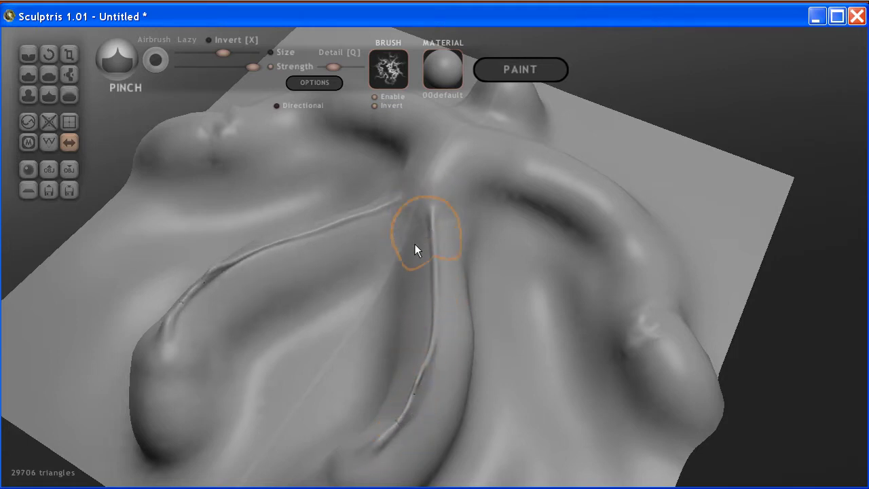
{"action": "mouse_move", "coordinate": [541, 163]}
{"action": "left_mouse_down"}
{"action": "mouse_move", "coordinate": [627, 213]}
{"action": "mouse_move", "coordinate": [567, 175]}
{"action": "mouse_move", "coordinate": [523, 162]}
{"action": "mouse_move", "coordinate": [583, 185]}
{"action": "mouse_move", "coordinate": [515, 159]}
{"action": "mouse_move", "coordinate": [486, 163]}
{"action": "mouse_move", "coordinate": [517, 162]}
{"action": "mouse_move", "coordinate": [490, 152]}
{"action": "mouse_move", "coordinate": [466, 161]}
{"action": "mouse_move", "coordinate": [459, 180]}
{"action": "mouse_move", "coordinate": [464, 167]}
{"action": "mouse_move", "coordinate": [507, 154]}
{"action": "mouse_move", "coordinate": [577, 179]}
{"action": "mouse_move", "coordinate": [598, 194]}
{"action": "mouse_move", "coordinate": [517, 158]}
{"action": "mouse_move", "coordinate": [620, 212]}
{"action": "mouse_move", "coordinate": [636, 289]}
{"action": "mouse_move", "coordinate": [625, 239]}
{"action": "mouse_move", "coordinate": [662, 362]}
{"action": "left_mouse_up"}
{"action": "mouse_move", "coordinate": [424, 219]}
{"action": "right_mouse_down"}
{"action": "mouse_move", "coordinate": [328, 208]}
{"action": "mouse_move", "coordinate": [702, 342]}
{"action": "mouse_move", "coordinate": [516, 325]}
{"action": "mouse_move", "coordinate": [511, 339]}
{"action": "right_mouse_up"}
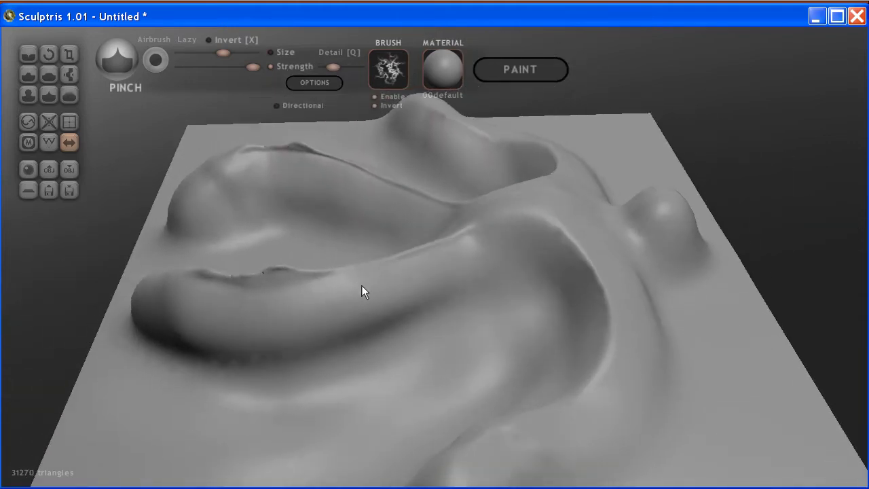
{"action": "mouse_move", "coordinate": [361, 291]}
{"action": "right_mouse_down"}
{"action": "mouse_move", "coordinate": [601, 302]}
{"action": "mouse_move", "coordinate": [593, 333]}
{"action": "mouse_move", "coordinate": [646, 312]}
{"action": "mouse_move", "coordinate": [611, 314]}
{"action": "right_mouse_up"}
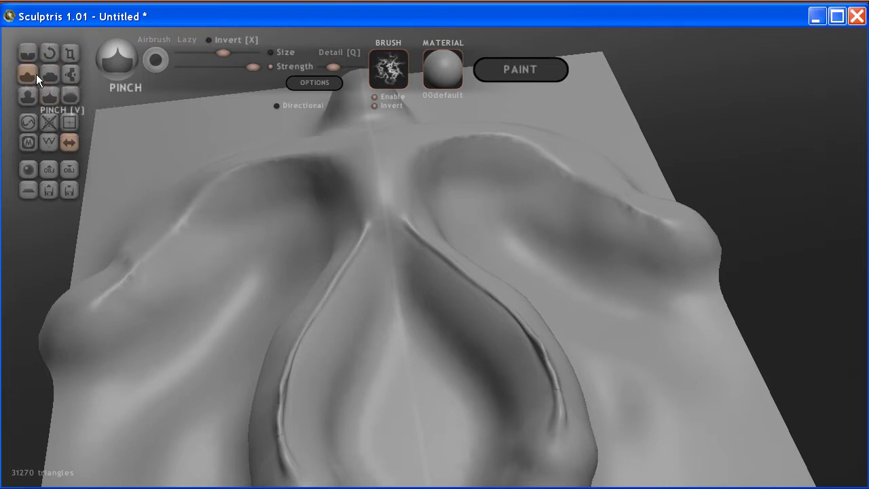
- Crease a U-shape around the central lobe, its left and right inner edges, and the arm
{"action": "left_click", "coordinate": [27, 52]}
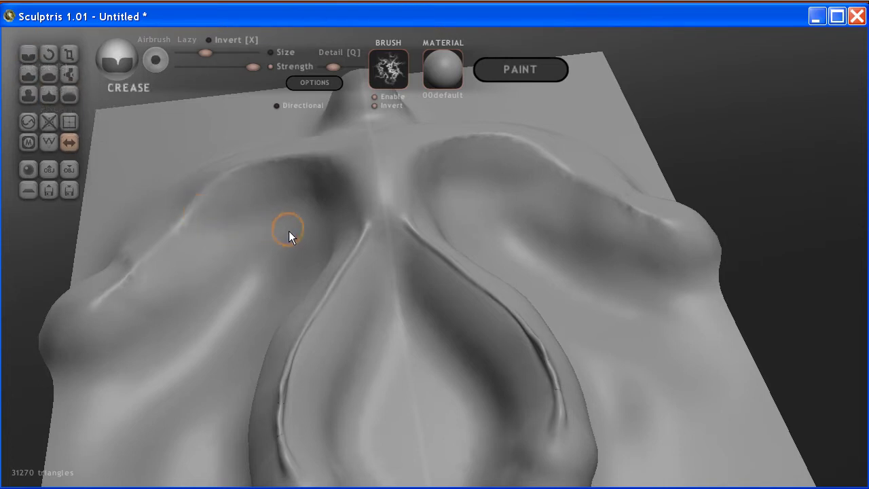
{"action": "mouse_move", "coordinate": [381, 312]}
{"action": "left_mouse_down"}
{"action": "mouse_move", "coordinate": [359, 341]}
{"action": "mouse_move", "coordinate": [335, 404]}
{"action": "mouse_move", "coordinate": [340, 483]}
{"action": "left_mouse_up"}
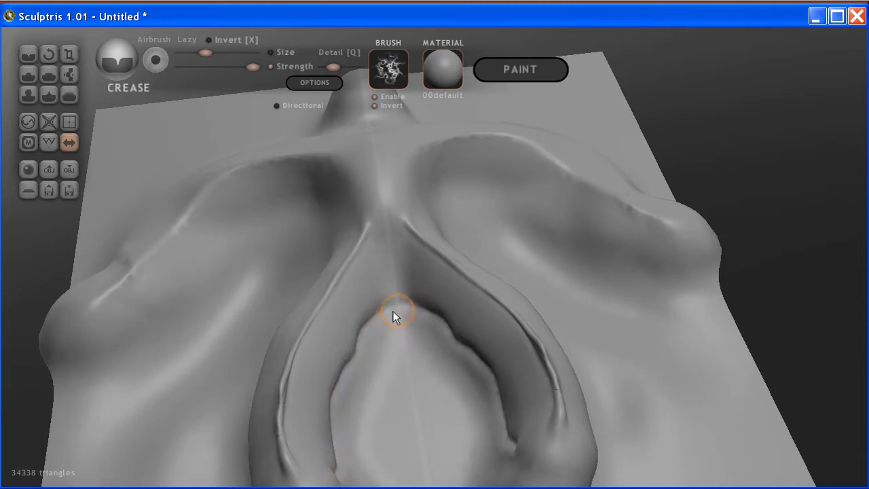
{"action": "mouse_move", "coordinate": [393, 312]}
{"action": "left_mouse_down"}
{"action": "mouse_move", "coordinate": [340, 373]}
{"action": "mouse_move", "coordinate": [328, 432]}
{"action": "mouse_move", "coordinate": [341, 480]}
{"action": "mouse_move", "coordinate": [343, 434]}
{"action": "left_mouse_up"}
{"action": "mouse_move", "coordinate": [380, 324]}
{"action": "left_mouse_down"}
{"action": "mouse_move", "coordinate": [406, 309]}
{"action": "mouse_move", "coordinate": [454, 331]}
{"action": "mouse_move", "coordinate": [505, 388]}
{"action": "mouse_move", "coordinate": [517, 446]}
{"action": "left_mouse_up"}
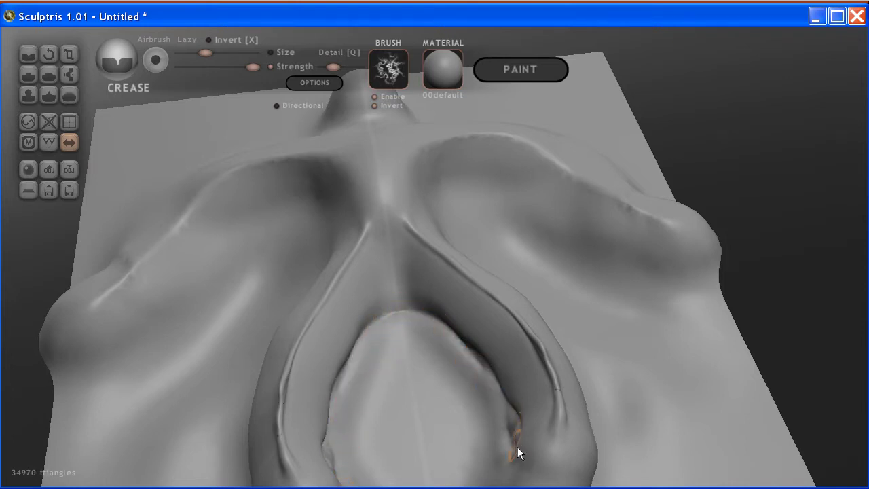
{"action": "mouse_move", "coordinate": [667, 291]}
{"action": "left_mouse_down"}
{"action": "mouse_move", "coordinate": [585, 277]}
{"action": "mouse_move", "coordinate": [486, 210]}
{"action": "mouse_move", "coordinate": [451, 209]}
{"action": "mouse_move", "coordinate": [497, 219]}
{"action": "mouse_move", "coordinate": [624, 284]}
{"action": "mouse_move", "coordinate": [699, 298]}
{"action": "mouse_move", "coordinate": [649, 290]}
{"action": "mouse_move", "coordinate": [474, 213]}
{"action": "mouse_move", "coordinate": [446, 211]}
{"action": "mouse_move", "coordinate": [486, 219]}
{"action": "mouse_move", "coordinate": [623, 284]}
{"action": "mouse_move", "coordinate": [688, 289]}
{"action": "left_mouse_up"}
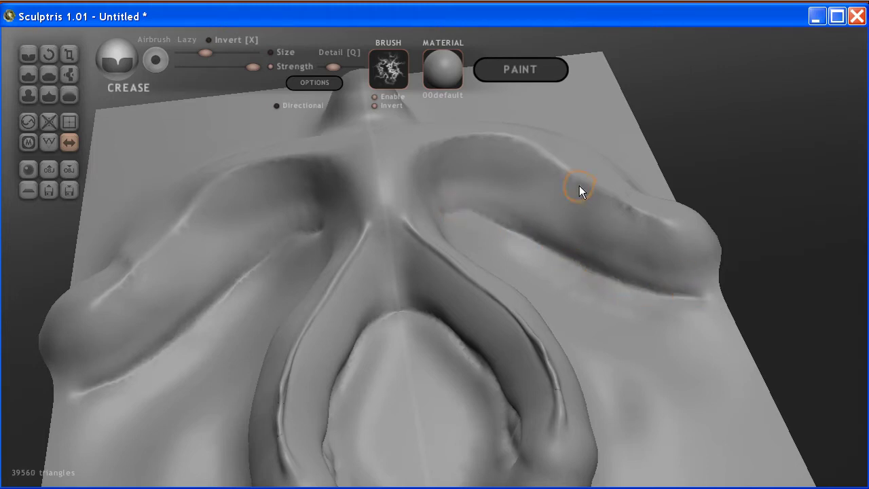
- Close in on the right arm and crease along its crest and the lower-right ridge
{"action": "scroll", "coordinate": [490, 202], "scroll_direction": "up", "scroll_amount": 5}
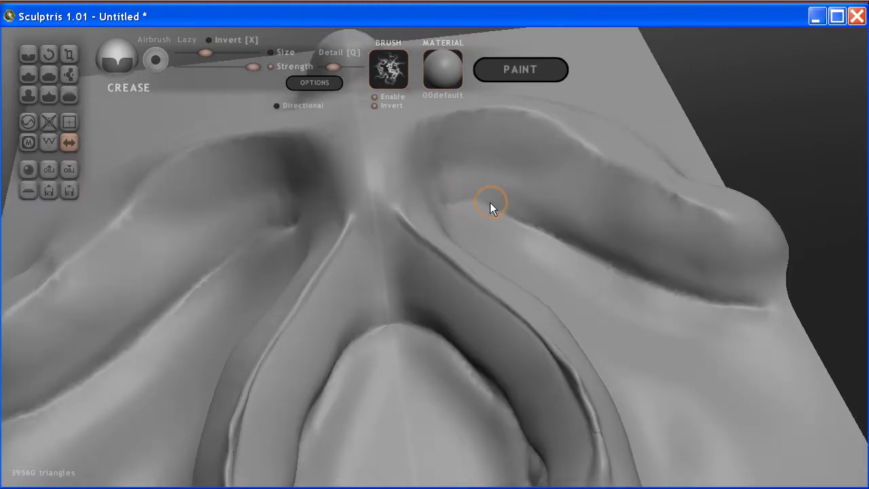
{"action": "mouse_move", "coordinate": [498, 185]}
{"action": "right_mouse_down"}
{"action": "mouse_move", "coordinate": [469, 252]}
{"action": "mouse_move", "coordinate": [535, 140]}
{"action": "mouse_move", "coordinate": [396, 351]}
{"action": "mouse_move", "coordinate": [491, 313]}
{"action": "mouse_move", "coordinate": [409, 219]}
{"action": "mouse_move", "coordinate": [454, 246]}
{"action": "mouse_move", "coordinate": [474, 205]}
{"action": "right_mouse_up"}
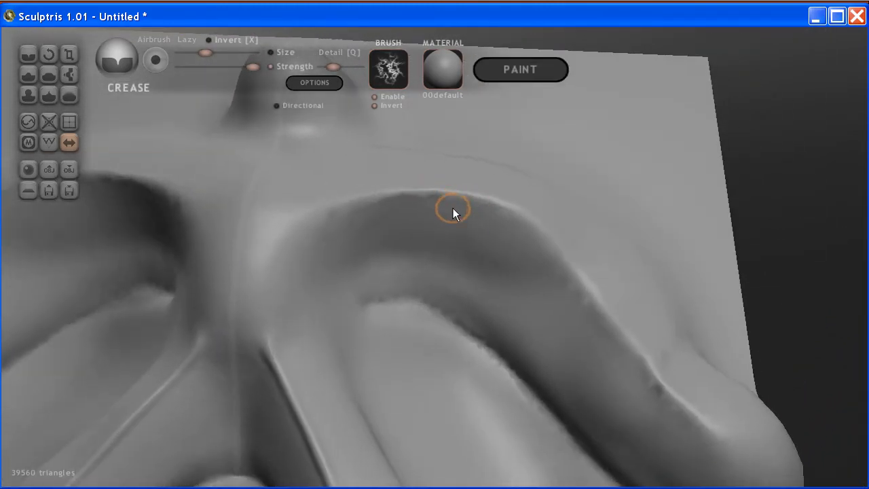
{"action": "mouse_move", "coordinate": [494, 201]}
{"action": "left_mouse_down"}
{"action": "mouse_move", "coordinate": [401, 199]}
{"action": "mouse_move", "coordinate": [341, 213]}
{"action": "mouse_move", "coordinate": [319, 233]}
{"action": "left_mouse_up"}
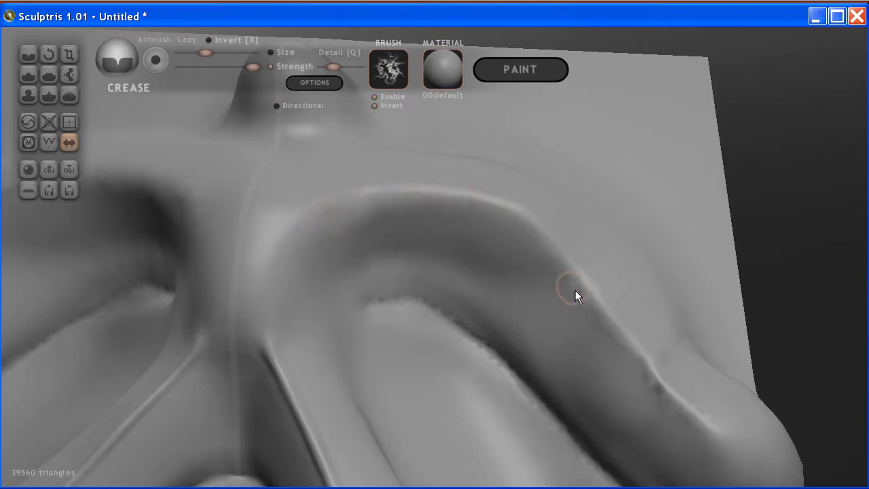
{"action": "left_click_drag", "start_coordinate": [706, 430], "coordinate": [699, 374]}
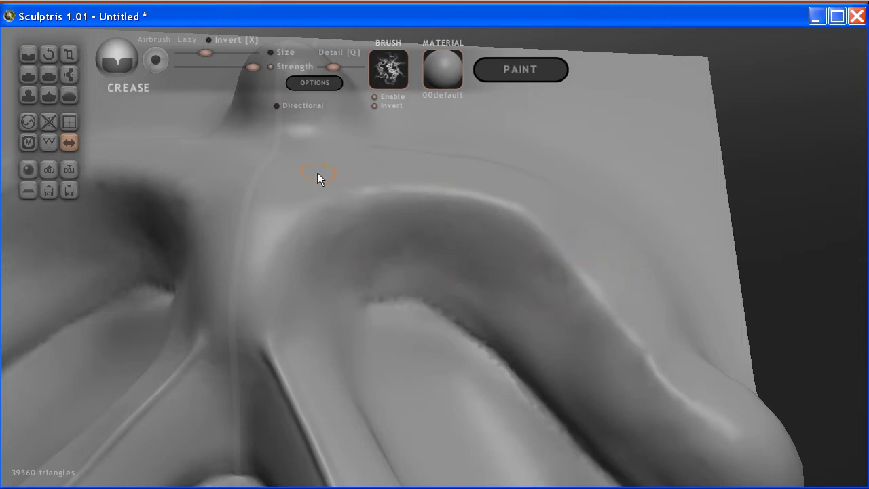
{"action": "mouse_move", "coordinate": [317, 173]}
{"action": "right_mouse_down"}
{"action": "mouse_move", "coordinate": [452, 369]}
{"action": "mouse_move", "coordinate": [380, 324]}
{"action": "mouse_move", "coordinate": [441, 393]}
{"action": "right_mouse_up"}
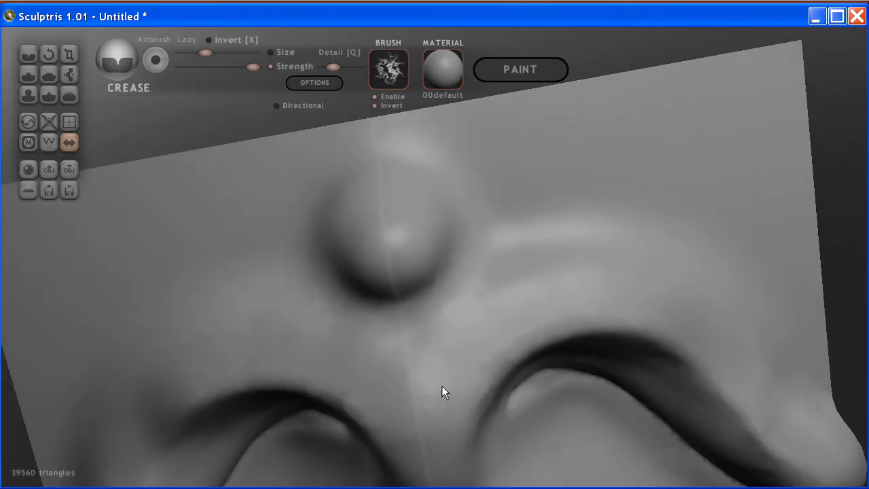
{"action": "left_click", "coordinate": [70, 95]}
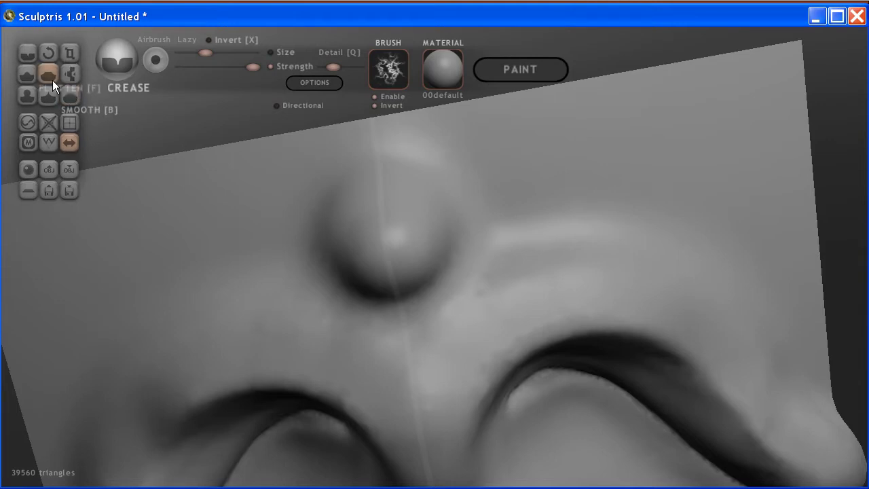
- Enlarge the Flatten brush and flatten the curved tendril's rounded end
{"action": "left_click", "coordinate": [48, 73]}
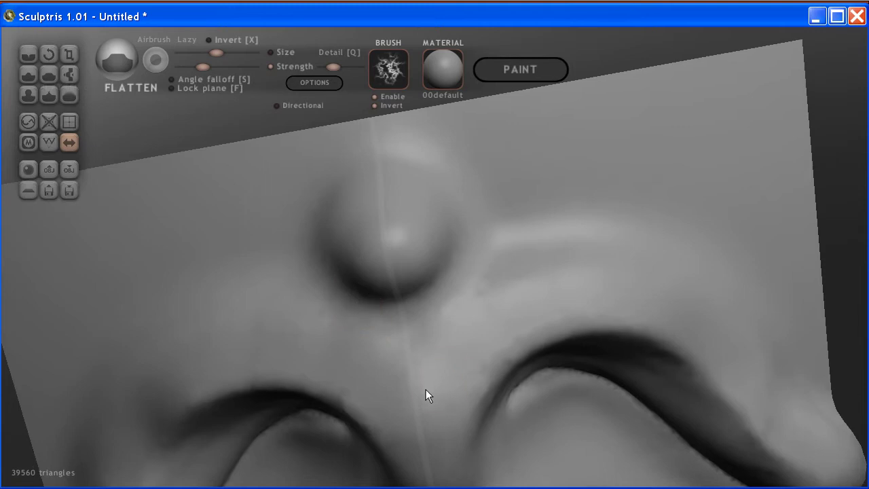
{"action": "mouse_move", "coordinate": [426, 388]}
{"action": "right_mouse_down"}
{"action": "mouse_move", "coordinate": [454, 325]}
{"action": "mouse_move", "coordinate": [425, 345]}
{"action": "mouse_move", "coordinate": [475, 303]}
{"action": "mouse_move", "coordinate": [480, 364]}
{"action": "mouse_move", "coordinate": [536, 389]}
{"action": "mouse_move", "coordinate": [499, 233]}
{"action": "mouse_move", "coordinate": [599, 399]}
{"action": "mouse_move", "coordinate": [521, 341]}
{"action": "mouse_move", "coordinate": [549, 333]}
{"action": "right_mouse_up"}
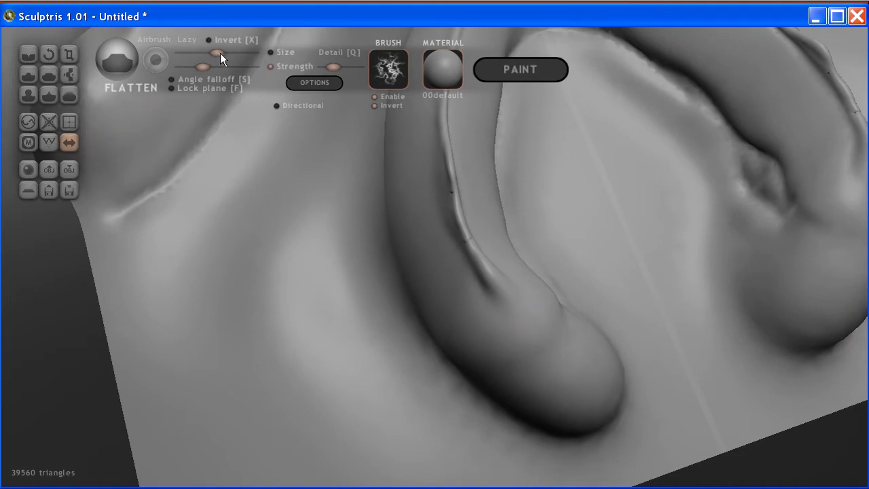
{"action": "left_click_drag", "start_coordinate": [220, 53], "coordinate": [242, 53]}
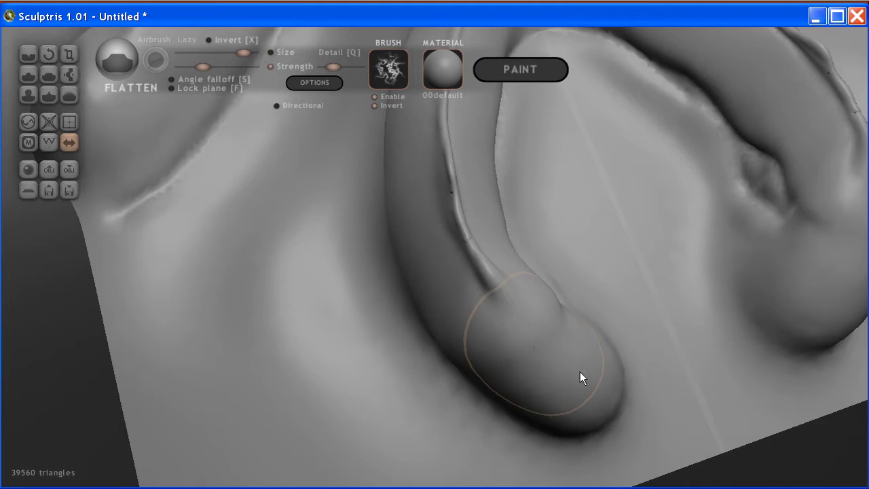
{"action": "mouse_move", "coordinate": [580, 372]}
{"action": "left_mouse_down"}
{"action": "mouse_move", "coordinate": [538, 363]}
{"action": "mouse_move", "coordinate": [583, 386]}
{"action": "mouse_move", "coordinate": [589, 380]}
{"action": "mouse_move", "coordinate": [537, 316]}
{"action": "mouse_move", "coordinate": [598, 370]}
{"action": "mouse_move", "coordinate": [524, 345]}
{"action": "mouse_move", "coordinate": [600, 398]}
{"action": "mouse_move", "coordinate": [538, 364]}
{"action": "mouse_move", "coordinate": [597, 395]}
{"action": "mouse_move", "coordinate": [575, 384]}
{"action": "mouse_move", "coordinate": [588, 373]}
{"action": "mouse_move", "coordinate": [543, 356]}
{"action": "mouse_move", "coordinate": [577, 390]}
{"action": "mouse_move", "coordinate": [610, 406]}
{"action": "mouse_move", "coordinate": [549, 366]}
{"action": "mouse_move", "coordinate": [605, 394]}
{"action": "mouse_move", "coordinate": [554, 357]}
{"action": "mouse_move", "coordinate": [626, 415]}
{"action": "mouse_move", "coordinate": [576, 386]}
{"action": "left_mouse_up"}
{"action": "mouse_move", "coordinate": [576, 386]}
{"action": "right_mouse_down"}
{"action": "mouse_move", "coordinate": [585, 383]}
{"action": "mouse_move", "coordinate": [602, 276]}
{"action": "mouse_move", "coordinate": [591, 311]}
{"action": "mouse_move", "coordinate": [537, 350]}
{"action": "right_mouse_up"}
{"action": "mouse_move", "coordinate": [537, 351]}
{"action": "left_mouse_down"}
{"action": "mouse_move", "coordinate": [571, 399]}
{"action": "mouse_move", "coordinate": [533, 325]}
{"action": "mouse_move", "coordinate": [549, 374]}
{"action": "left_mouse_up"}
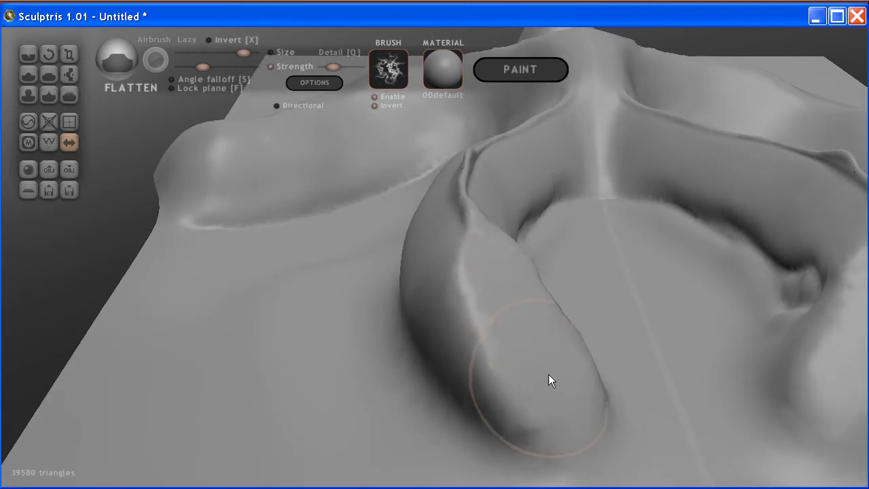
{"action": "left_click", "coordinate": [48, 94]}
- Pinch the tendril's ridge and its lower crease where the tube meets the plane
{"action": "mouse_move", "coordinate": [442, 376]}
{"action": "left_mouse_down"}
{"action": "mouse_move", "coordinate": [457, 262]}
{"action": "mouse_move", "coordinate": [497, 378]}
{"action": "mouse_move", "coordinate": [563, 453]}
{"action": "mouse_move", "coordinate": [553, 428]}
{"action": "left_mouse_up"}
{"action": "mouse_move", "coordinate": [534, 363]}
{"action": "right_mouse_down"}
{"action": "mouse_move", "coordinate": [401, 368]}
{"action": "mouse_move", "coordinate": [431, 281]}
{"action": "right_mouse_up"}
{"action": "mouse_move", "coordinate": [431, 281]}
{"action": "left_mouse_down"}
{"action": "mouse_move", "coordinate": [439, 412]}
{"action": "mouse_move", "coordinate": [403, 471]}
{"action": "mouse_move", "coordinate": [434, 421]}
{"action": "mouse_move", "coordinate": [429, 301]}
{"action": "left_mouse_up"}
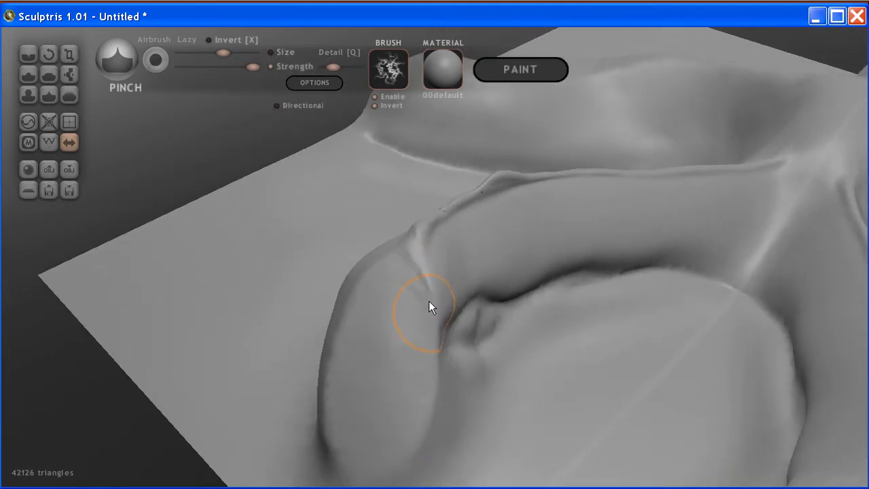
{"action": "mouse_move", "coordinate": [403, 353]}
{"action": "right_mouse_down"}
{"action": "mouse_move", "coordinate": [467, 398]}
{"action": "mouse_move", "coordinate": [487, 321]}
{"action": "mouse_move", "coordinate": [483, 399]}
{"action": "right_mouse_up"}
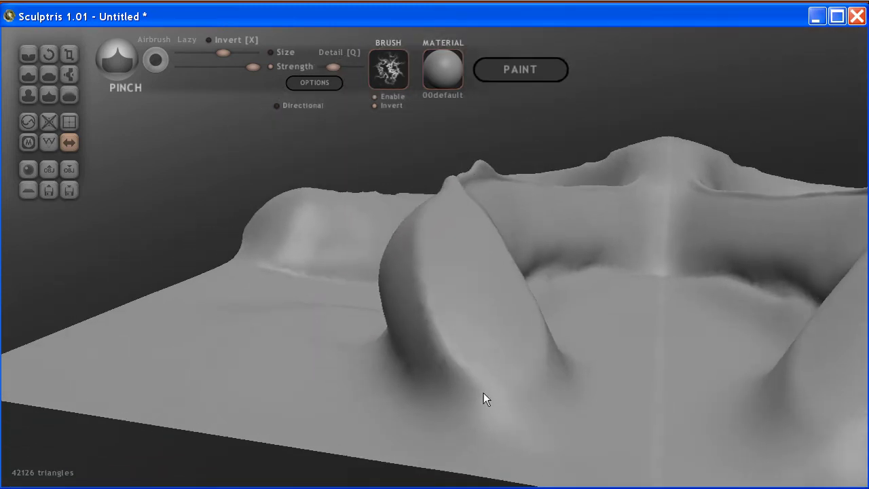
{"action": "mouse_move", "coordinate": [483, 394]}
{"action": "left_mouse_down"}
{"action": "mouse_move", "coordinate": [459, 370]}
{"action": "mouse_move", "coordinate": [494, 413]}
{"action": "mouse_move", "coordinate": [473, 407]}
{"action": "left_mouse_up"}
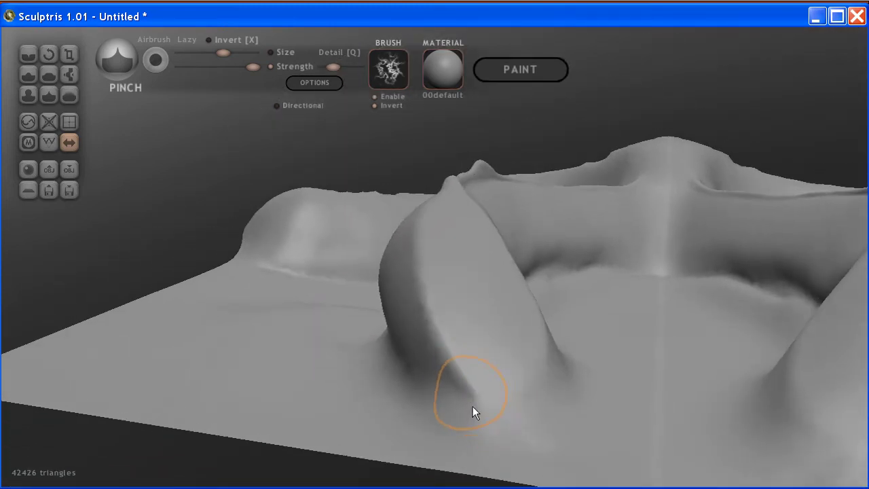
{"action": "right_click_drag", "start_coordinate": [528, 388], "coordinate": [433, 407]}
{"action": "mouse_move", "coordinate": [432, 407]}
{"action": "left_mouse_down"}
{"action": "mouse_move", "coordinate": [416, 372]}
{"action": "mouse_move", "coordinate": [398, 406]}
{"action": "mouse_move", "coordinate": [378, 411]}
{"action": "mouse_move", "coordinate": [366, 344]}
{"action": "left_mouse_up"}
{"action": "mouse_move", "coordinate": [367, 343]}
{"action": "right_mouse_down"}
{"action": "mouse_move", "coordinate": [568, 417]}
{"action": "mouse_move", "coordinate": [513, 303]}
{"action": "mouse_move", "coordinate": [461, 421]}
{"action": "mouse_move", "coordinate": [514, 231]}
{"action": "mouse_move", "coordinate": [536, 286]}
{"action": "right_mouse_up"}
{"action": "mouse_move", "coordinate": [497, 231]}
{"action": "right_mouse_down"}
{"action": "mouse_move", "coordinate": [535, 423]}
{"action": "mouse_move", "coordinate": [434, 340]}
{"action": "right_mouse_up"}
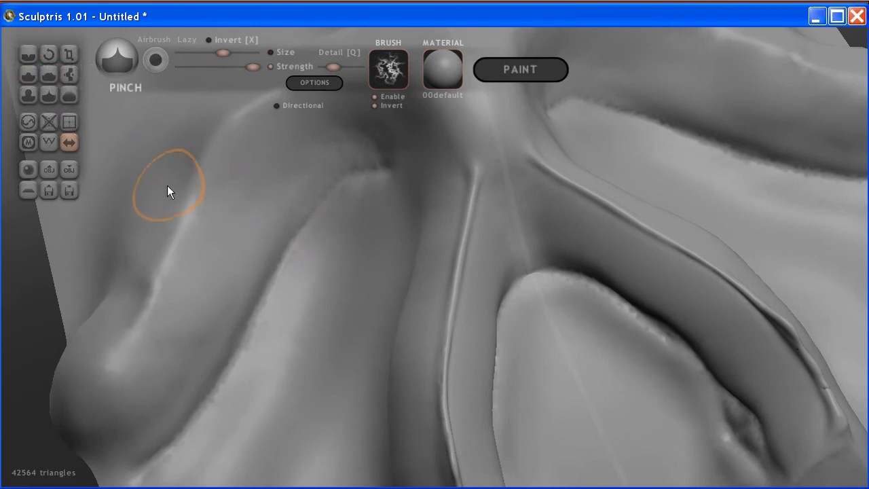
- With the Grab brush, pull the round bump upward and out toward the lower left
{"action": "left_click", "coordinate": [70, 76]}
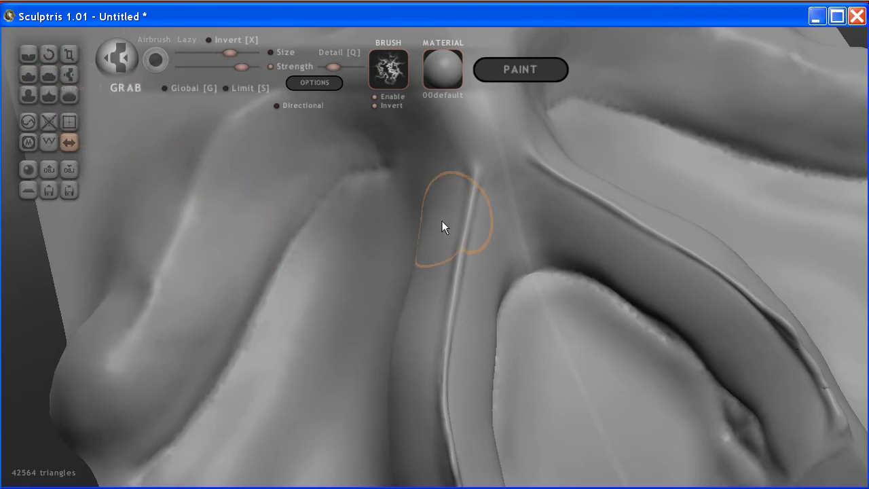
{"action": "mouse_move", "coordinate": [417, 184]}
{"action": "right_mouse_down"}
{"action": "mouse_move", "coordinate": [469, 386]}
{"action": "mouse_move", "coordinate": [423, 248]}
{"action": "mouse_move", "coordinate": [465, 351]}
{"action": "right_mouse_up"}
{"action": "left_click_drag", "start_coordinate": [456, 239], "coordinate": [446, 221]}
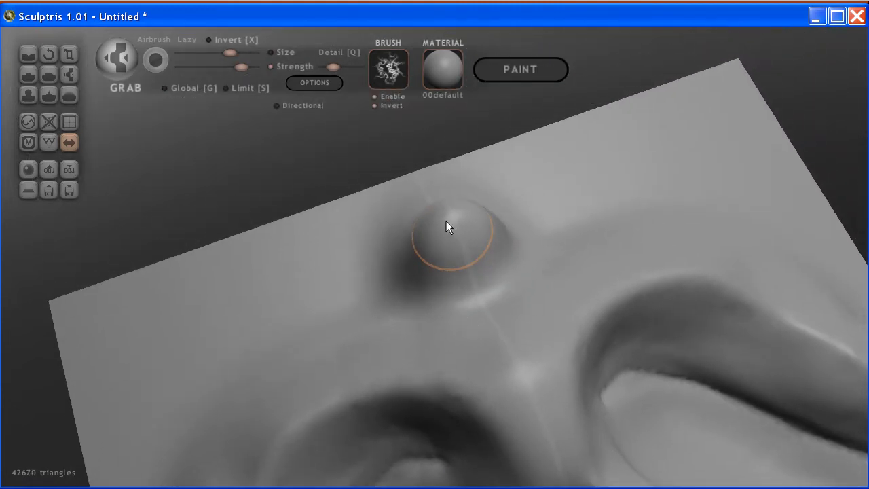
{"action": "mouse_move", "coordinate": [446, 222]}
{"action": "right_mouse_down"}
{"action": "mouse_move", "coordinate": [437, 277]}
{"action": "mouse_move", "coordinate": [578, 256]}
{"action": "mouse_move", "coordinate": [393, 311]}
{"action": "mouse_move", "coordinate": [454, 279]}
{"action": "right_mouse_up"}
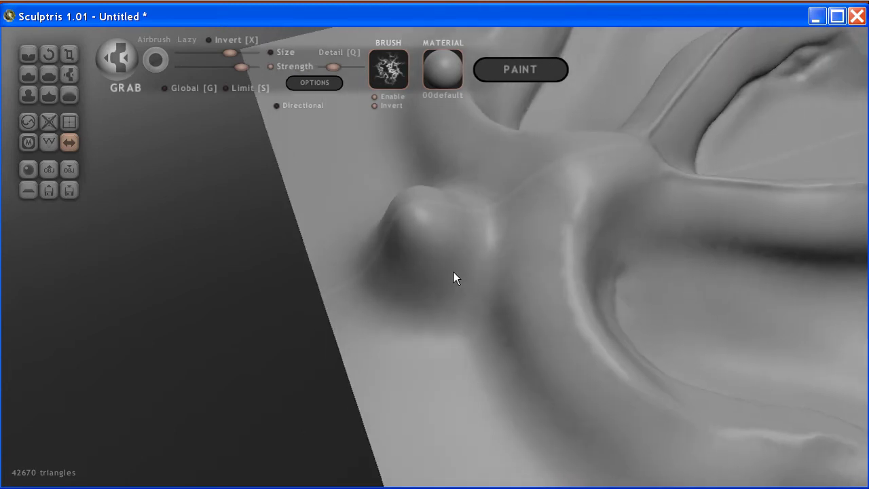
{"action": "mouse_move", "coordinate": [453, 272]}
{"action": "left_mouse_down"}
{"action": "mouse_move", "coordinate": [368, 259]}
{"action": "mouse_move", "coordinate": [403, 285]}
{"action": "mouse_move", "coordinate": [421, 290]}
{"action": "mouse_move", "coordinate": [403, 265]}
{"action": "mouse_move", "coordinate": [370, 246]}
{"action": "mouse_move", "coordinate": [387, 301]}
{"action": "mouse_move", "coordinate": [417, 288]}
{"action": "mouse_move", "coordinate": [435, 297]}
{"action": "left_mouse_up"}
- Reshape the bump into two lobes, pulling the left lobe into a rounded tip
{"action": "mouse_move", "coordinate": [434, 297]}
{"action": "right_mouse_down"}
{"action": "mouse_move", "coordinate": [247, 289]}
{"action": "mouse_move", "coordinate": [419, 254]}
{"action": "mouse_move", "coordinate": [419, 243]}
{"action": "right_mouse_up"}
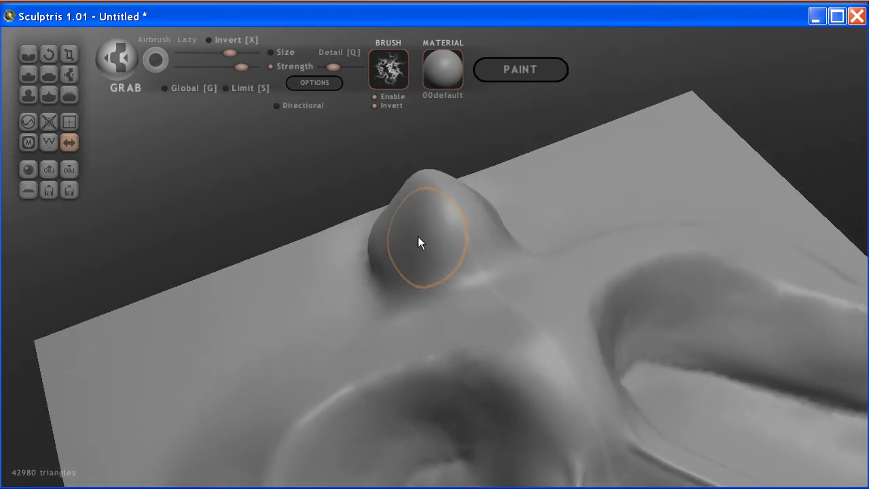
{"action": "mouse_move", "coordinate": [419, 243]}
{"action": "left_mouse_down"}
{"action": "mouse_move", "coordinate": [394, 229]}
{"action": "mouse_move", "coordinate": [409, 238]}
{"action": "mouse_move", "coordinate": [385, 235]}
{"action": "mouse_move", "coordinate": [410, 190]}
{"action": "mouse_move", "coordinate": [412, 220]}
{"action": "mouse_move", "coordinate": [363, 194]}
{"action": "mouse_move", "coordinate": [385, 244]}
{"action": "mouse_move", "coordinate": [383, 160]}
{"action": "mouse_move", "coordinate": [363, 204]}
{"action": "left_mouse_up"}
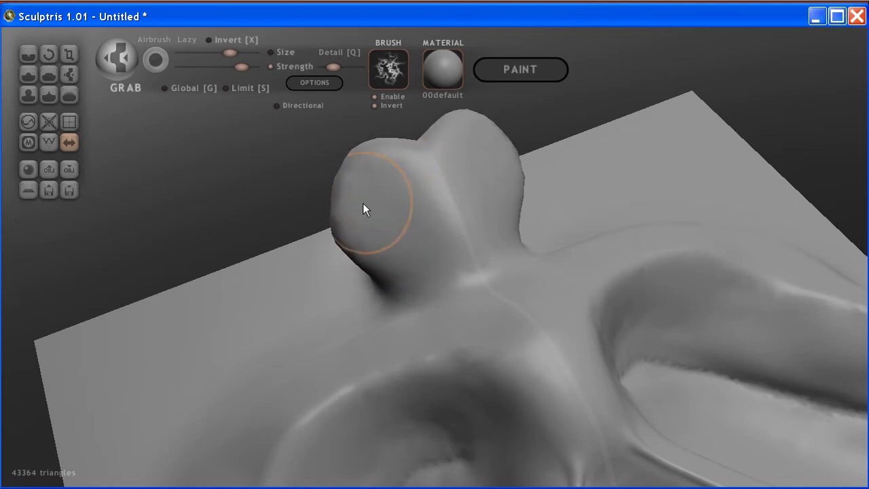
{"action": "mouse_move", "coordinate": [363, 209]}
{"action": "right_mouse_down"}
{"action": "mouse_move", "coordinate": [611, 176]}
{"action": "mouse_move", "coordinate": [400, 254]}
{"action": "mouse_move", "coordinate": [354, 248]}
{"action": "right_mouse_up"}
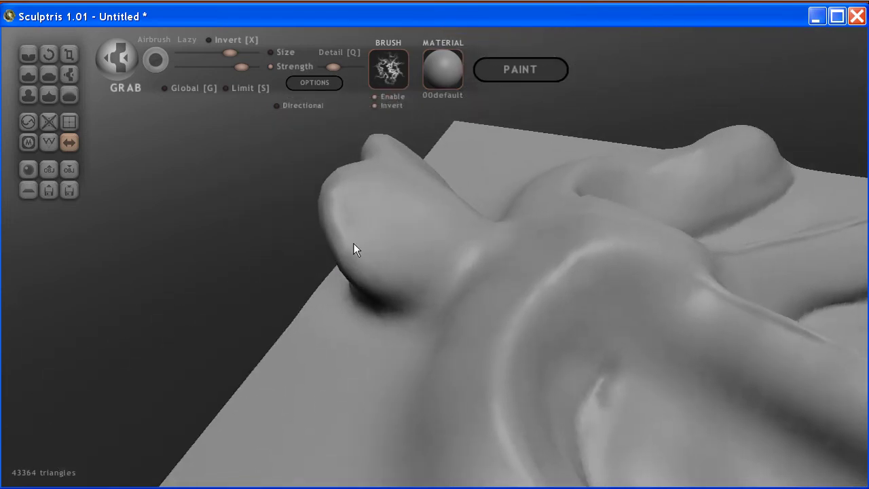
{"action": "mouse_move", "coordinate": [354, 250]}
{"action": "left_mouse_down"}
{"action": "mouse_move", "coordinate": [320, 213]}
{"action": "mouse_move", "coordinate": [346, 192]}
{"action": "mouse_move", "coordinate": [338, 271]}
{"action": "mouse_move", "coordinate": [414, 269]}
{"action": "left_mouse_up"}
{"action": "mouse_move", "coordinate": [414, 270]}
{"action": "right_mouse_down"}
{"action": "mouse_move", "coordinate": [315, 287]}
{"action": "mouse_move", "coordinate": [357, 293]}
{"action": "mouse_move", "coordinate": [246, 305]}
{"action": "right_mouse_up"}
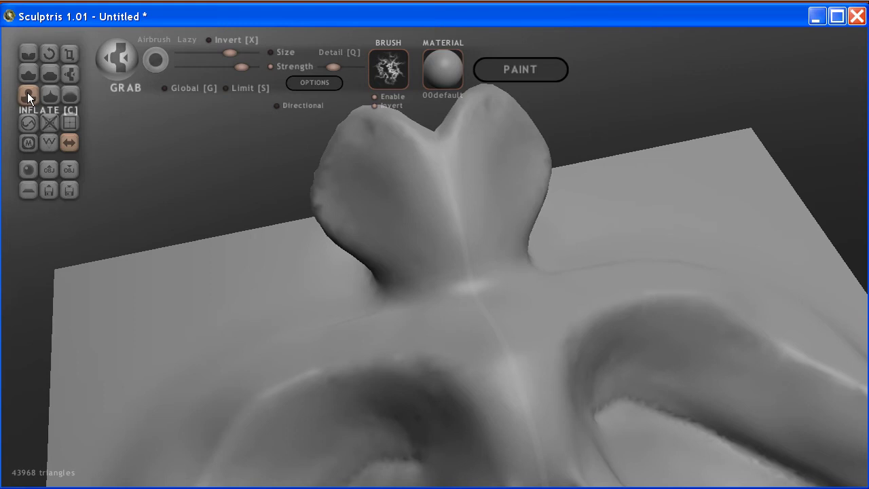
- Show the wireframe and pinch the lobe's lower edge with mirrored Pinch strokes
{"action": "left_click", "coordinate": [47, 92]}
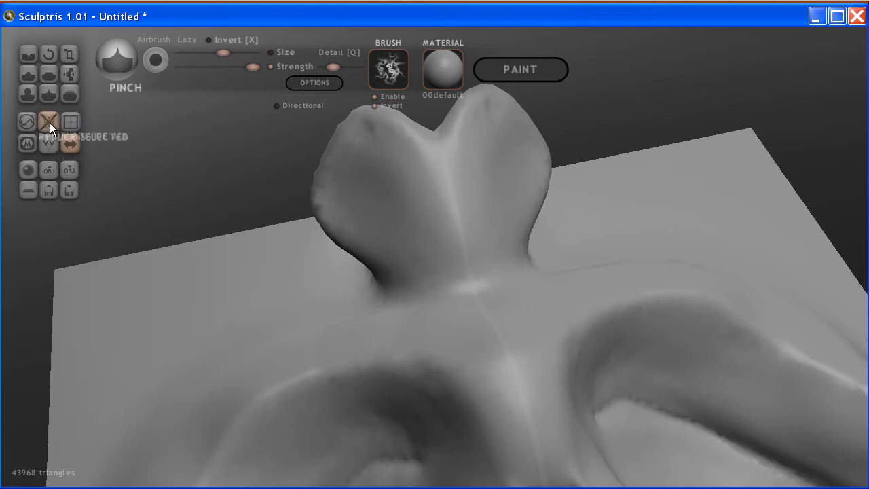
{"action": "left_click", "coordinate": [47, 142]}
{"action": "mouse_move", "coordinate": [348, 198]}
{"action": "right_mouse_down"}
{"action": "mouse_move", "coordinate": [505, 223]}
{"action": "mouse_move", "coordinate": [342, 291]}
{"action": "right_mouse_up"}
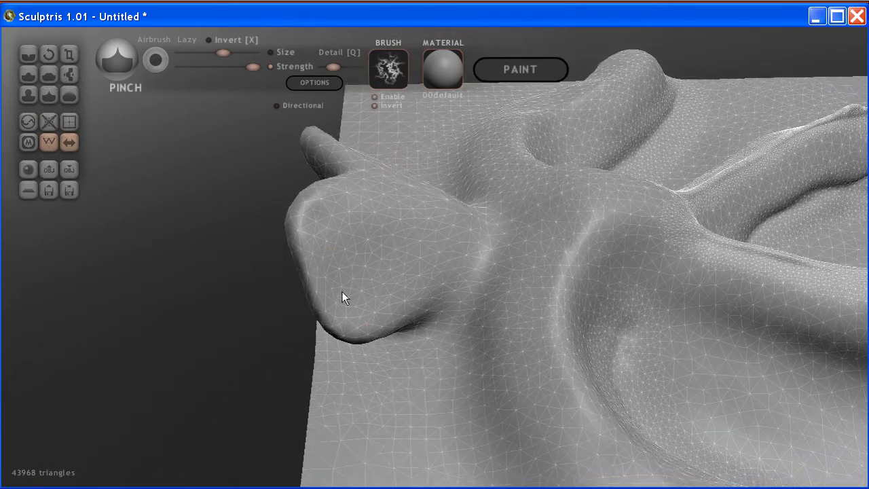
{"action": "mouse_move", "coordinate": [303, 247]}
{"action": "left_mouse_down"}
{"action": "mouse_move", "coordinate": [333, 300]}
{"action": "mouse_move", "coordinate": [320, 295]}
{"action": "mouse_move", "coordinate": [397, 323]}
{"action": "left_mouse_up"}
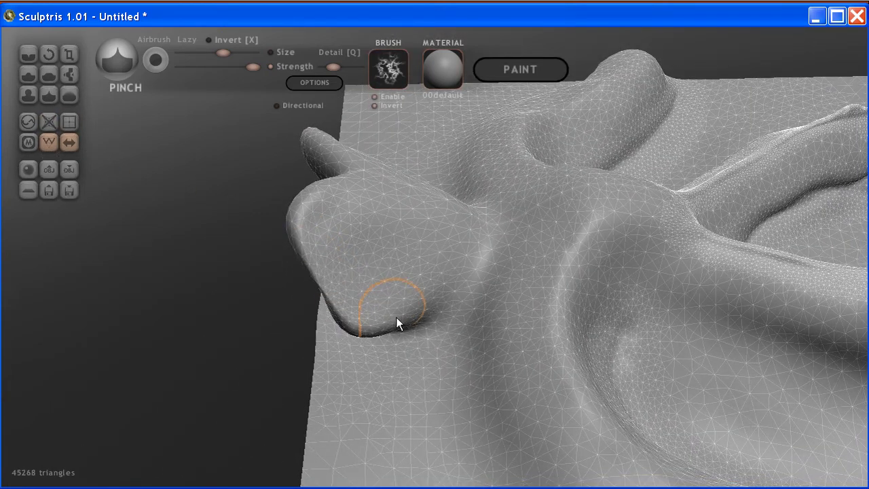
{"action": "mouse_move", "coordinate": [371, 268]}
{"action": "right_mouse_down"}
{"action": "mouse_move", "coordinate": [262, 304]}
{"action": "mouse_move", "coordinate": [374, 237]}
{"action": "mouse_move", "coordinate": [513, 256]}
{"action": "right_mouse_up"}
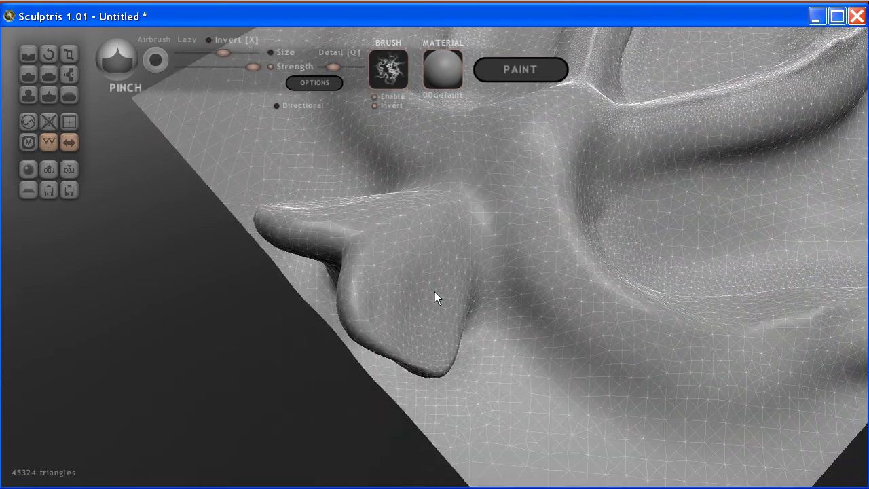
{"action": "mouse_move", "coordinate": [353, 285]}
{"action": "left_mouse_down"}
{"action": "mouse_move", "coordinate": [355, 326]}
{"action": "mouse_move", "coordinate": [430, 292]}
{"action": "left_mouse_up"}
{"action": "mouse_move", "coordinate": [431, 293]}
{"action": "right_mouse_down"}
{"action": "mouse_move", "coordinate": [139, 281]}
{"action": "mouse_move", "coordinate": [339, 242]}
{"action": "mouse_move", "coordinate": [343, 196]}
{"action": "right_mouse_up"}
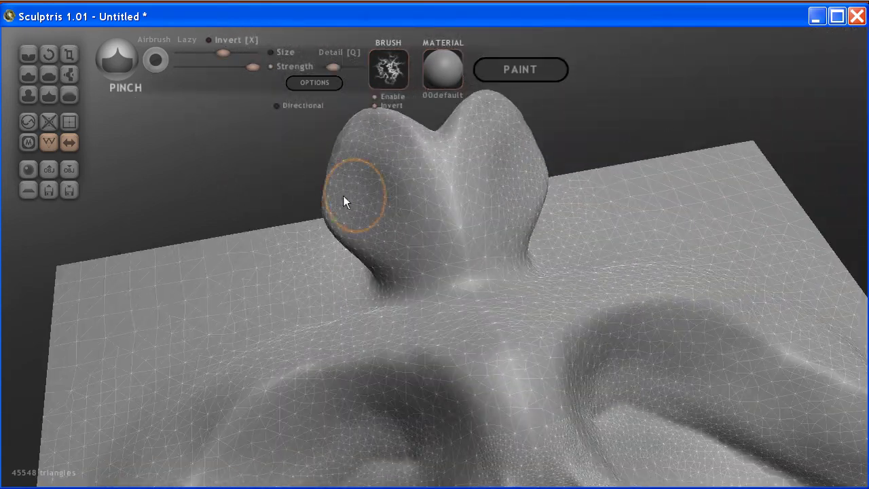
{"action": "left_click", "coordinate": [30, 94]}
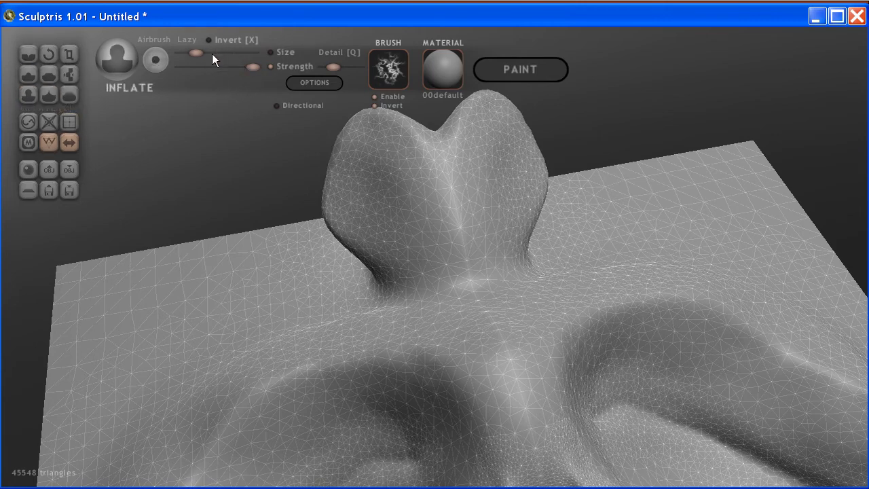
- Fine-tune the Lazy setting and sculpt a mirrored groove down each lobe
{"action": "mouse_move", "coordinate": [199, 53]}
{"action": "left_mouse_down"}
{"action": "mouse_move", "coordinate": [208, 52]}
{"action": "mouse_move", "coordinate": [189, 53]}
{"action": "left_mouse_up"}
{"action": "left_click_drag", "start_coordinate": [194, 53], "coordinate": [199, 53]}
{"action": "mouse_move", "coordinate": [385, 158]}
{"action": "left_mouse_down"}
{"action": "mouse_move", "coordinate": [410, 193]}
{"action": "mouse_move", "coordinate": [406, 251]}
{"action": "mouse_move", "coordinate": [414, 219]}
{"action": "mouse_move", "coordinate": [399, 170]}
{"action": "mouse_move", "coordinate": [377, 154]}
{"action": "mouse_move", "coordinate": [402, 169]}
{"action": "mouse_move", "coordinate": [412, 219]}
{"action": "mouse_move", "coordinate": [404, 256]}
{"action": "mouse_move", "coordinate": [403, 186]}
{"action": "mouse_move", "coordinate": [380, 157]}
{"action": "mouse_move", "coordinate": [402, 186]}
{"action": "left_mouse_up"}
{"action": "mouse_move", "coordinate": [402, 186]}
{"action": "right_mouse_down"}
{"action": "mouse_move", "coordinate": [428, 199]}
{"action": "mouse_move", "coordinate": [468, 295]}
{"action": "right_mouse_up"}
- Close in on the groove and inflate ridges along its upper edge and the lobe's left side
{"action": "scroll", "coordinate": [422, 300], "scroll_direction": "up", "scroll_amount": 5}
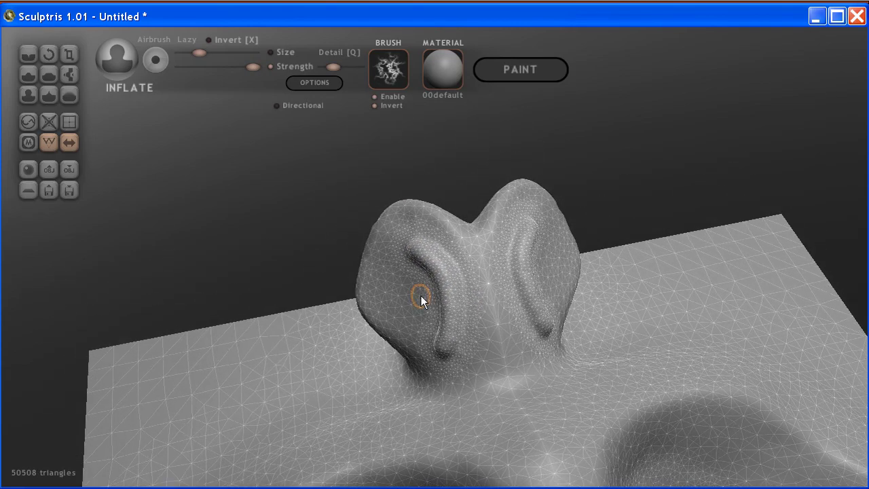
{"action": "scroll", "coordinate": [421, 297], "scroll_direction": "up", "scroll_amount": 2}
{"action": "right_click_drag", "start_coordinate": [403, 305], "coordinate": [472, 256]}
{"action": "scroll", "coordinate": [472, 257], "scroll_direction": "up", "scroll_amount": 3}
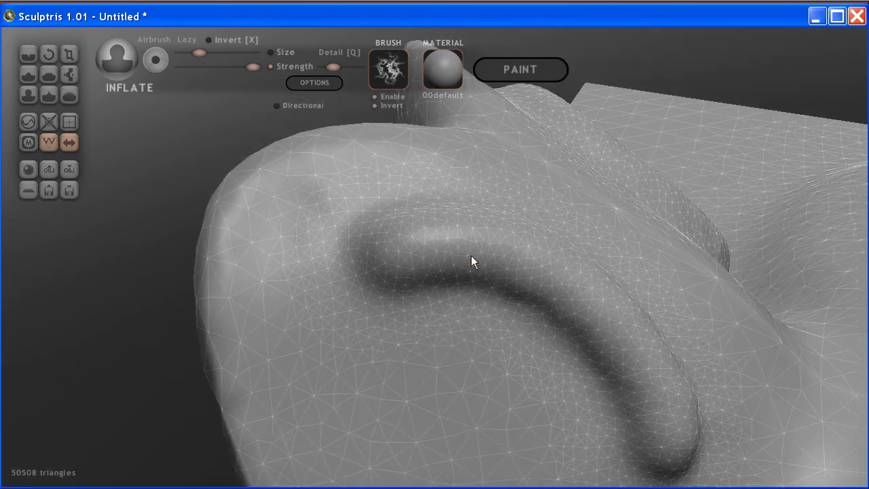
{"action": "mouse_move", "coordinate": [469, 244]}
{"action": "left_mouse_down"}
{"action": "mouse_move", "coordinate": [432, 239]}
{"action": "mouse_move", "coordinate": [379, 251]}
{"action": "left_mouse_up"}
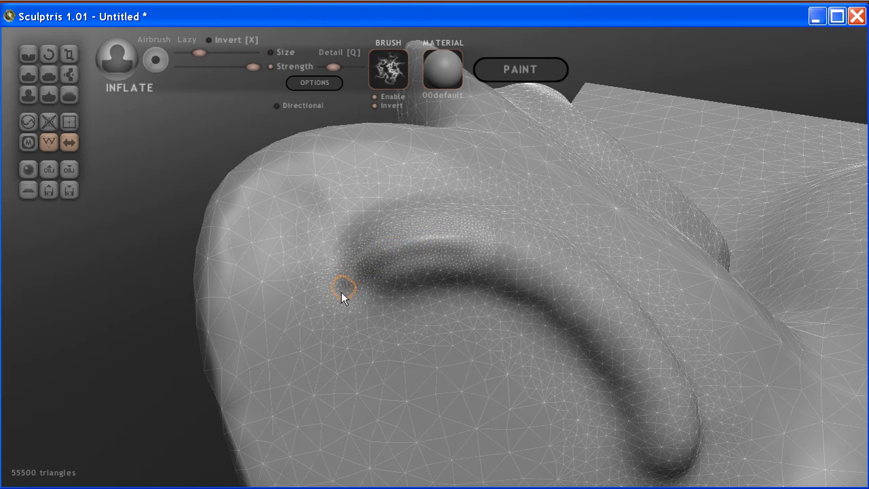
{"action": "left_click_drag", "start_coordinate": [320, 358], "coordinate": [344, 276]}
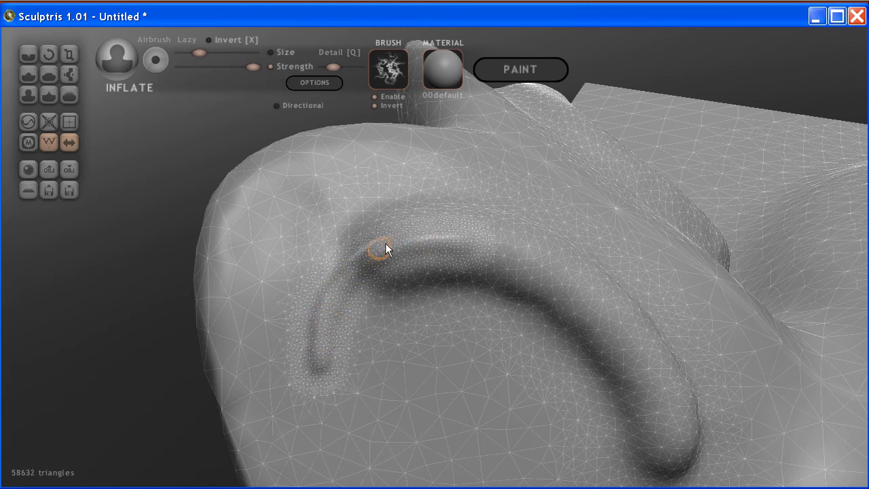
{"action": "mouse_move", "coordinate": [385, 249]}
{"action": "left_mouse_down"}
{"action": "mouse_move", "coordinate": [430, 244]}
{"action": "mouse_move", "coordinate": [535, 268]}
{"action": "mouse_move", "coordinate": [436, 241]}
{"action": "mouse_move", "coordinate": [379, 247]}
{"action": "mouse_move", "coordinate": [332, 295]}
{"action": "left_mouse_up"}
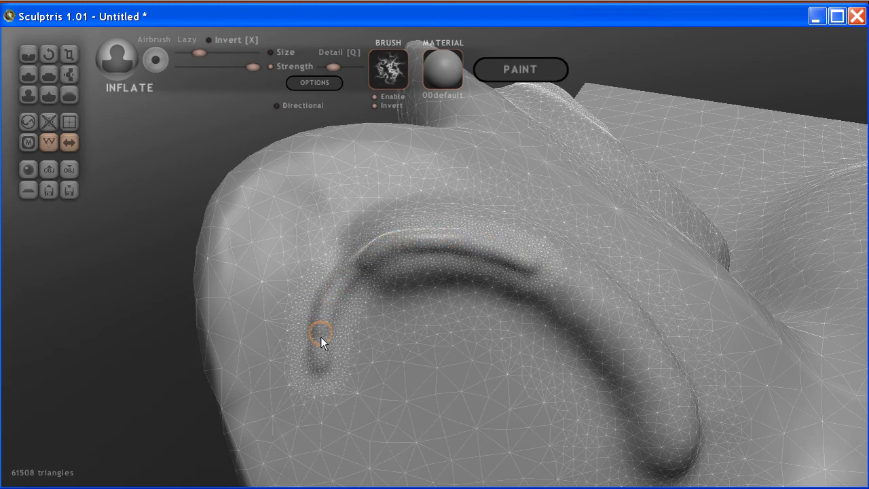
{"action": "left_click_drag", "start_coordinate": [321, 380], "coordinate": [339, 268]}
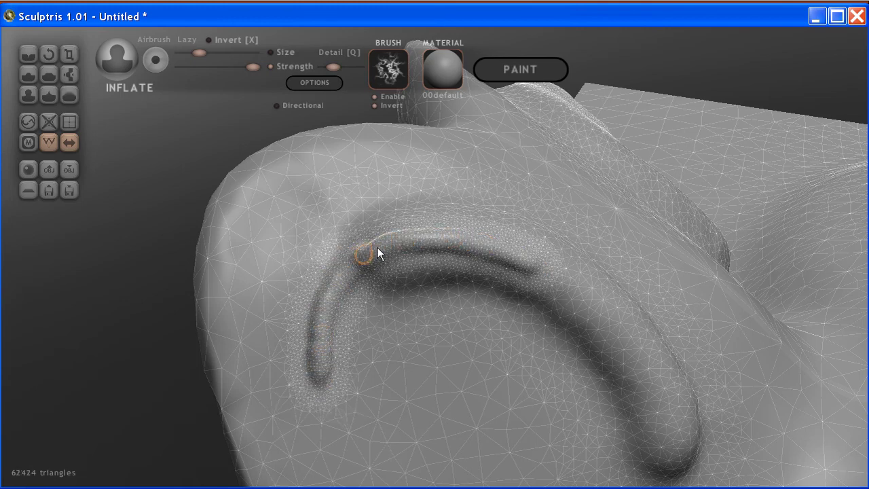
{"action": "mouse_move", "coordinate": [427, 242]}
{"action": "left_mouse_down"}
{"action": "mouse_move", "coordinate": [477, 245]}
{"action": "mouse_move", "coordinate": [528, 264]}
{"action": "mouse_move", "coordinate": [409, 239]}
{"action": "mouse_move", "coordinate": [363, 265]}
{"action": "left_mouse_up"}
{"action": "left_click_drag", "start_coordinate": [325, 308], "coordinate": [316, 373]}
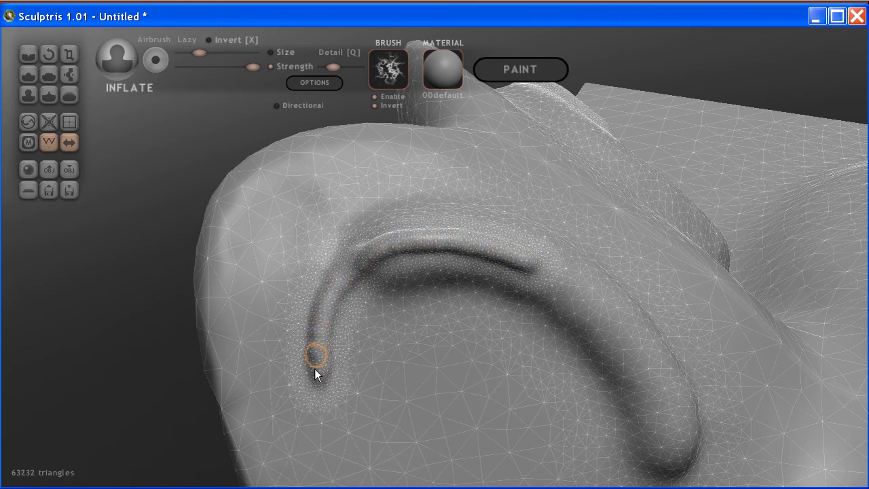
{"action": "left_click", "coordinate": [48, 95]}
- Pinch the groove's ridges into a sharp crest, including the right ridge toward the bottom
{"action": "mouse_move", "coordinate": [389, 270]}
{"action": "left_mouse_down"}
{"action": "mouse_move", "coordinate": [520, 262]}
{"action": "mouse_move", "coordinate": [392, 251]}
{"action": "mouse_move", "coordinate": [331, 299]}
{"action": "mouse_move", "coordinate": [320, 369]}
{"action": "mouse_move", "coordinate": [326, 406]}
{"action": "left_mouse_up"}
{"action": "mouse_move", "coordinate": [602, 317]}
{"action": "left_mouse_down"}
{"action": "mouse_move", "coordinate": [644, 420]}
{"action": "mouse_move", "coordinate": [648, 466]}
{"action": "mouse_move", "coordinate": [670, 466]}
{"action": "mouse_move", "coordinate": [645, 375]}
{"action": "mouse_move", "coordinate": [585, 314]}
{"action": "mouse_move", "coordinate": [656, 400]}
{"action": "mouse_move", "coordinate": [669, 475]}
{"action": "mouse_move", "coordinate": [677, 449]}
{"action": "left_mouse_up"}
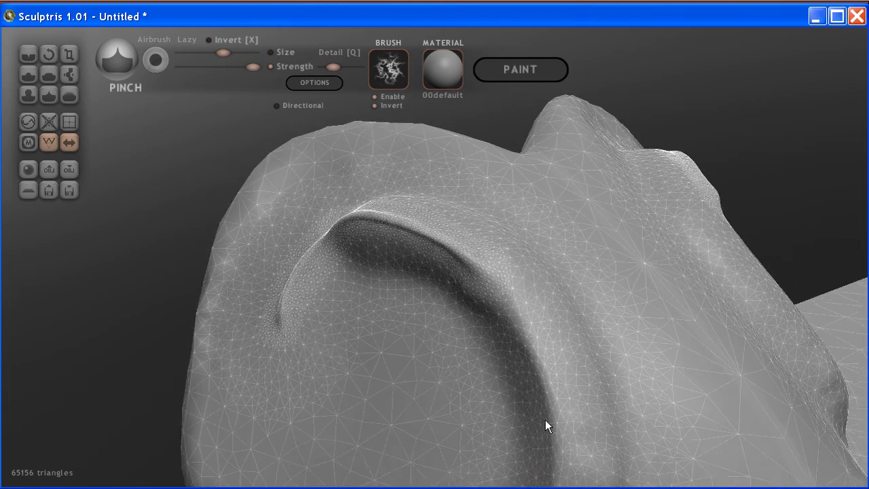